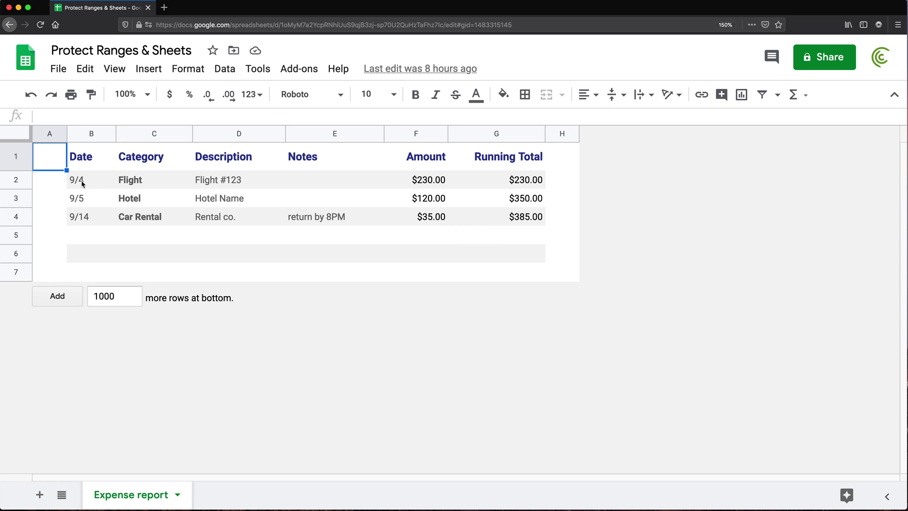
Step: Inspect the cumulative SUM formulas in running total cells G2, G3 and G6 without changing them
{"action": "left_click_drag", "start_coordinate": [81, 182], "coordinate": [403, 219]}
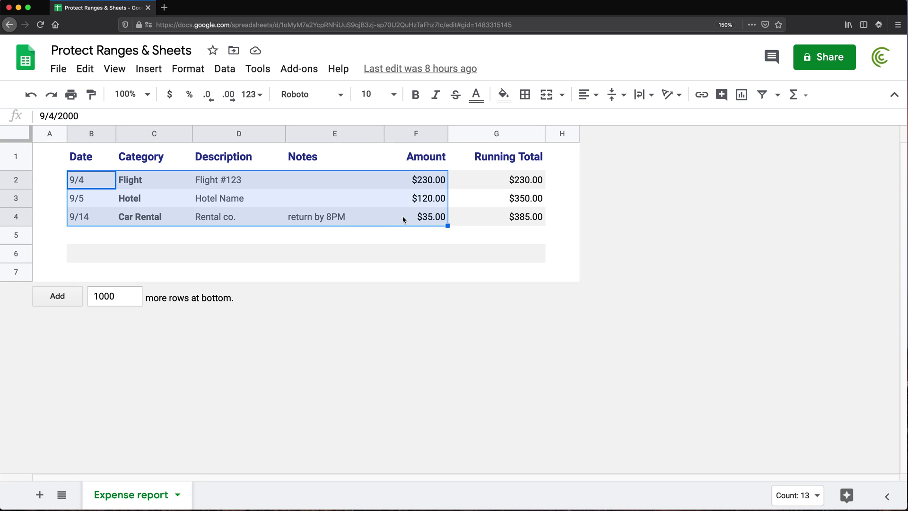
{"action": "left_click", "coordinate": [504, 182]}
{"action": "double_click", "coordinate": [505, 186]}
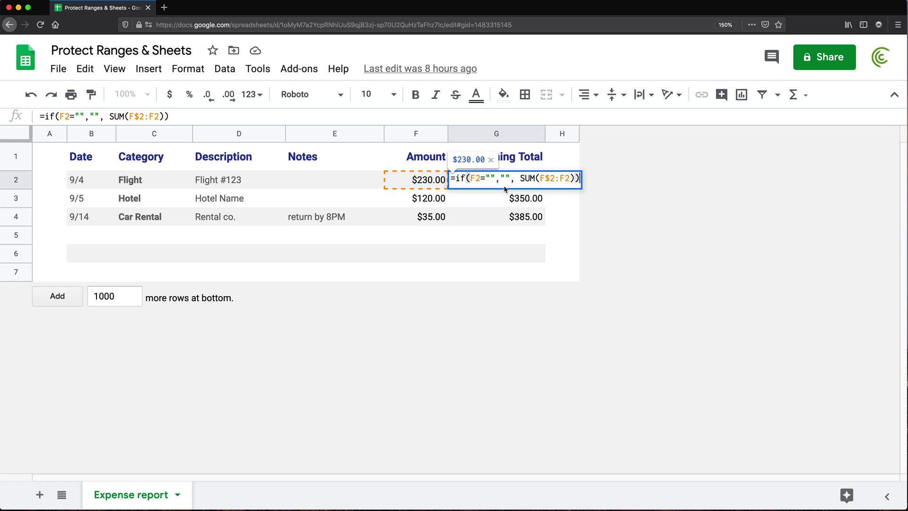
{"action": "key", "text": "Escape"}
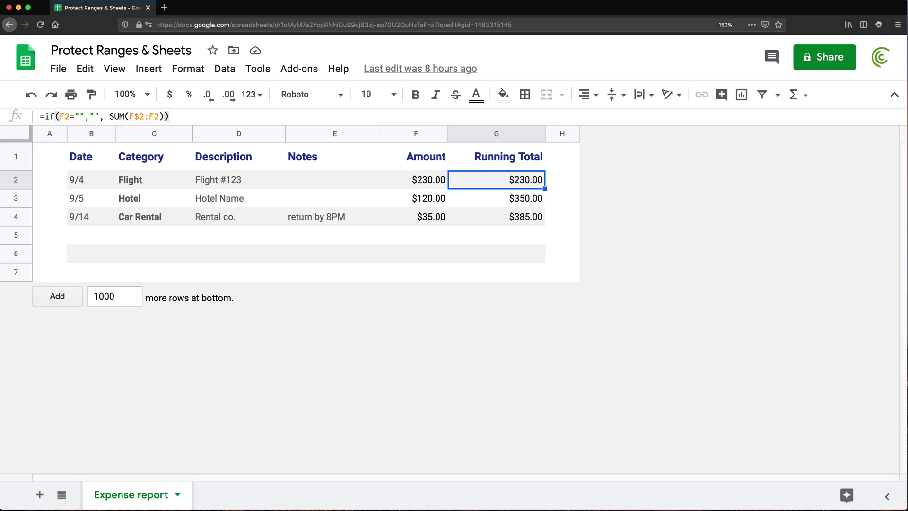
{"action": "left_click", "coordinate": [525, 198]}
{"action": "double_click", "coordinate": [525, 197]}
{"action": "key", "text": "Escape"}
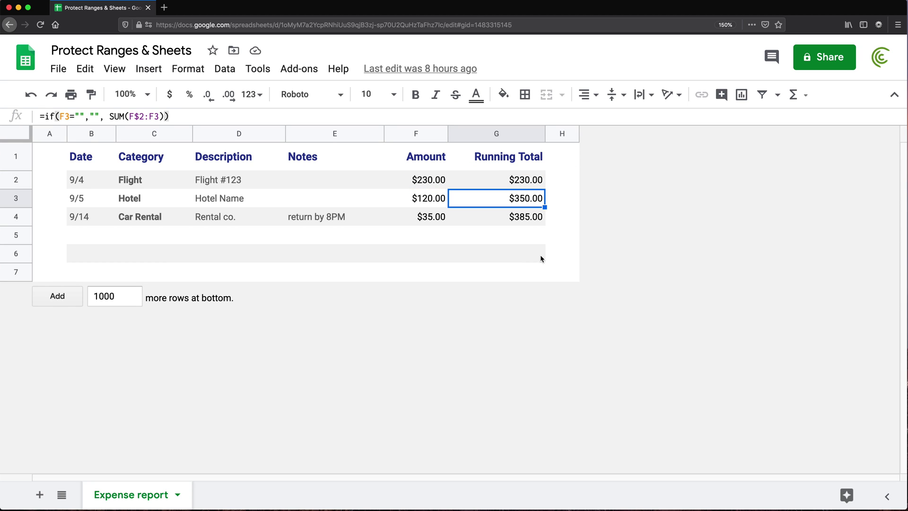
{"action": "left_click", "coordinate": [531, 254]}
{"action": "double_click", "coordinate": [532, 254]}
{"action": "key", "text": "Escape"}
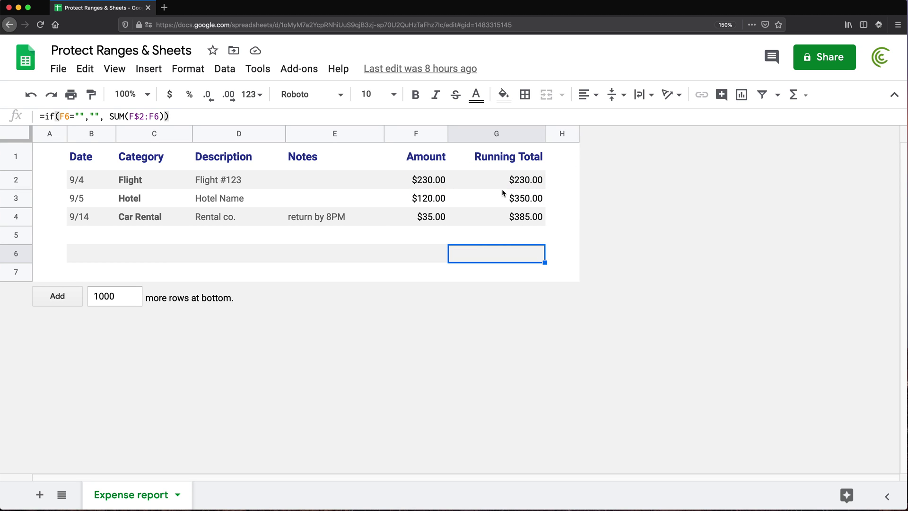
Step: Select the Running Total cells G2:G7
{"action": "left_click_drag", "start_coordinate": [501, 178], "coordinate": [497, 271]}
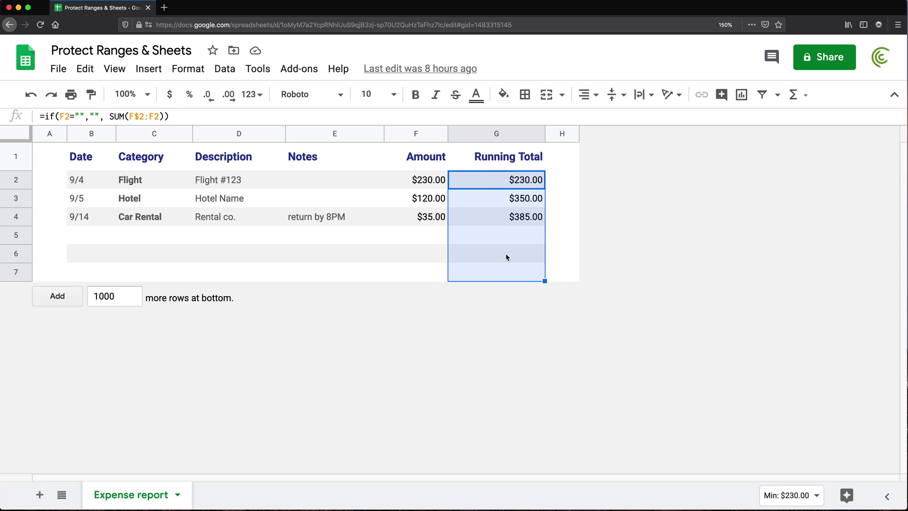
{"action": "left_click", "coordinate": [370, 194]}
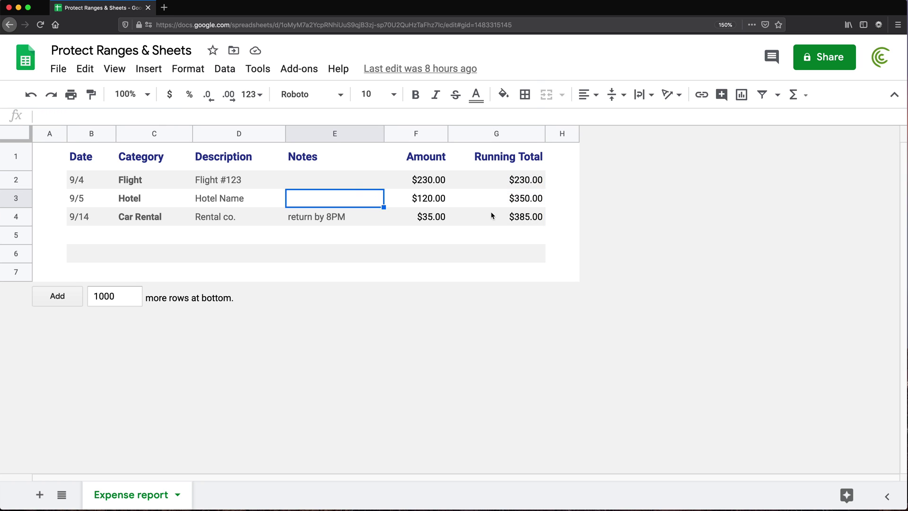
{"action": "left_click_drag", "start_coordinate": [501, 180], "coordinate": [505, 281]}
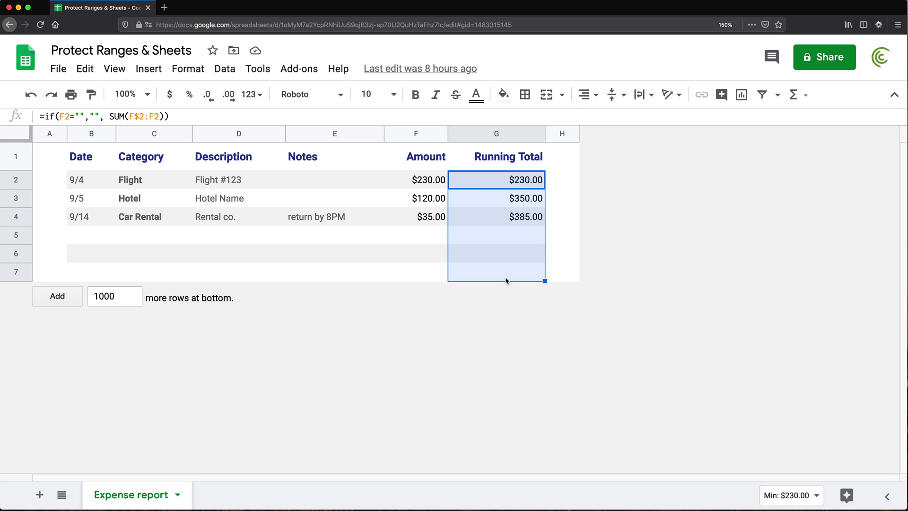
Step: Protect range G2:G7 with the description 'running total formula'
{"action": "right_click", "coordinate": [498, 180]}
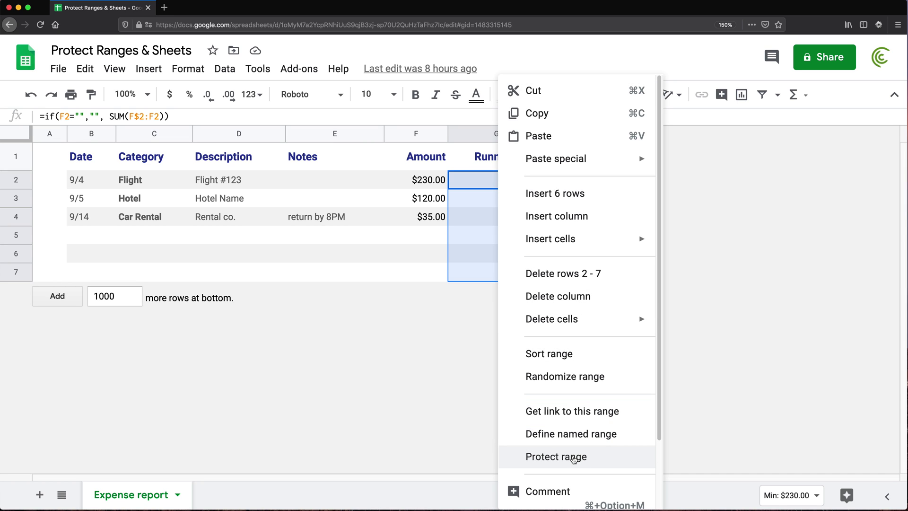
{"action": "left_click", "coordinate": [556, 456]}
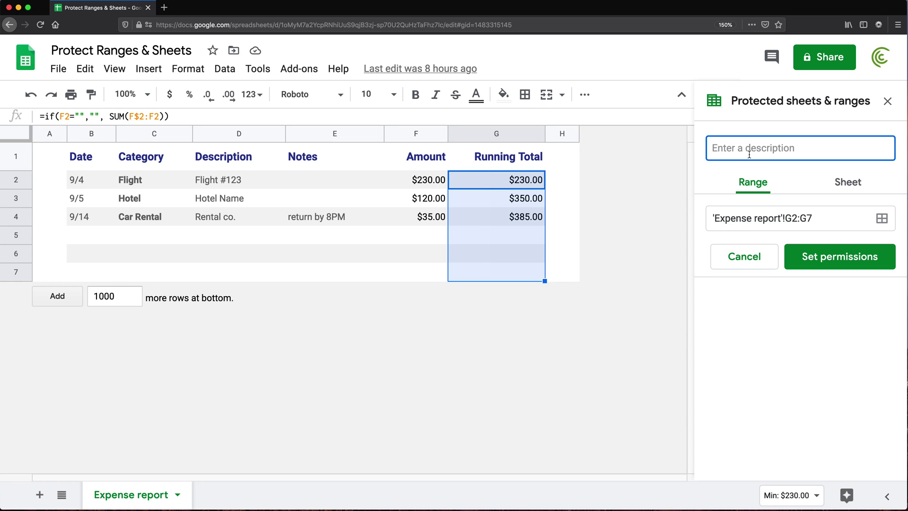
{"action": "type", "text": "running total formula"}
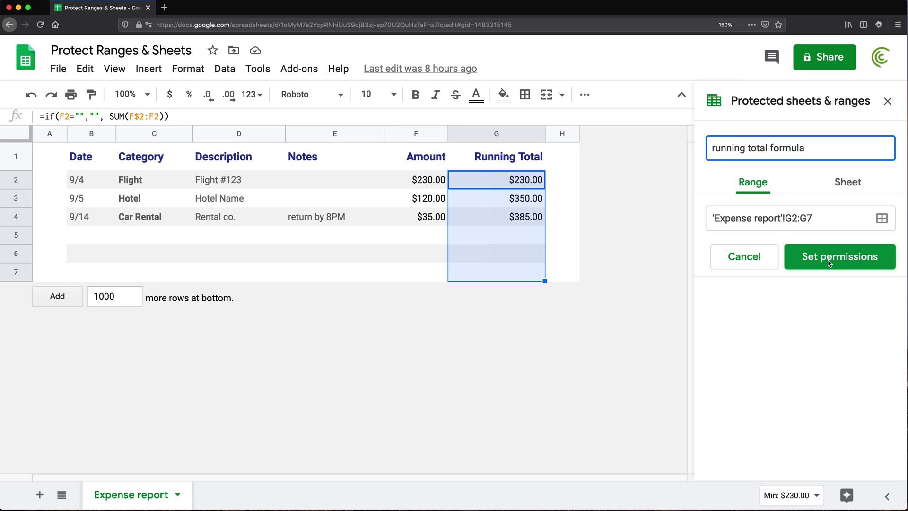
{"action": "left_click_drag", "start_coordinate": [818, 218], "coordinate": [711, 218]}
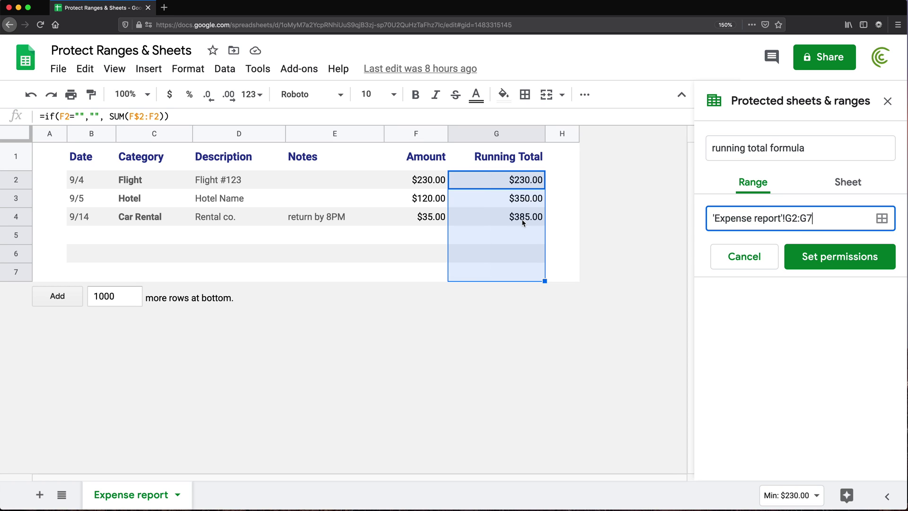
Step: Set G2:G7 to 'Restrict who can edit this range' with Only you, and save
{"action": "left_click", "coordinate": [844, 264]}
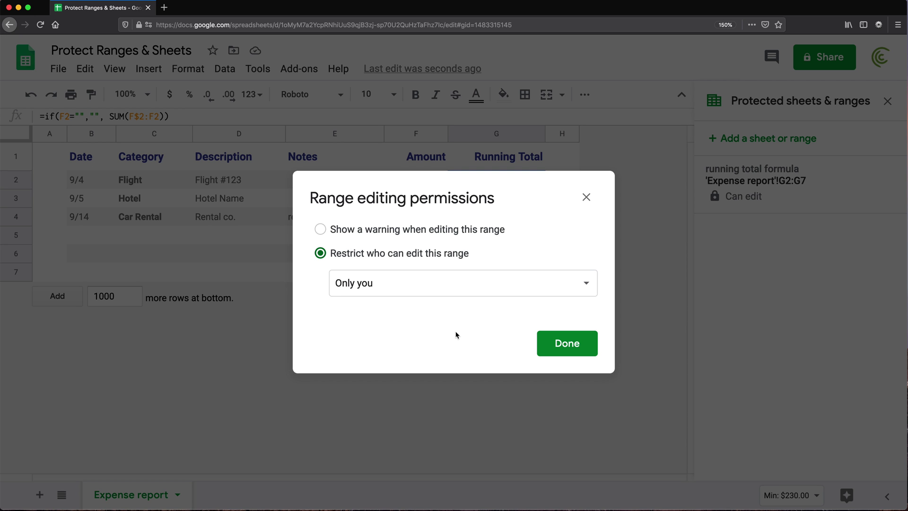
{"action": "left_click", "coordinate": [443, 233]}
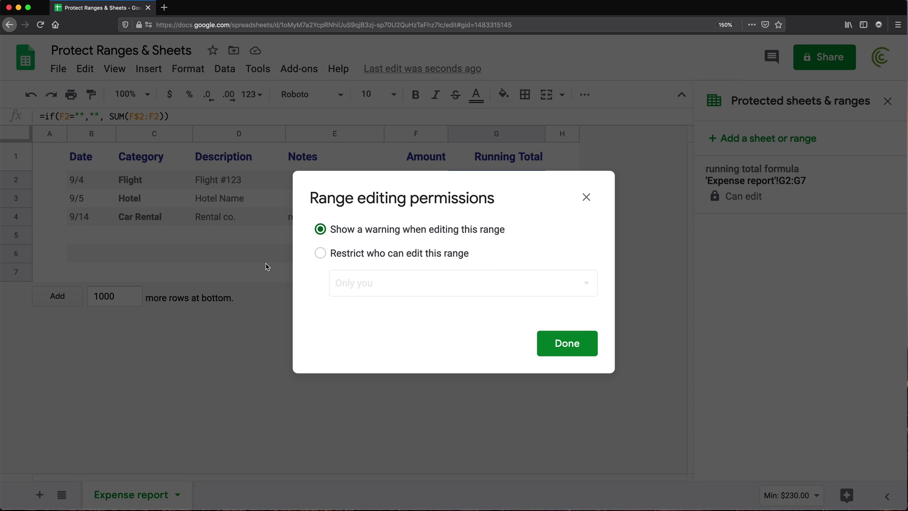
{"action": "left_click", "coordinate": [363, 257]}
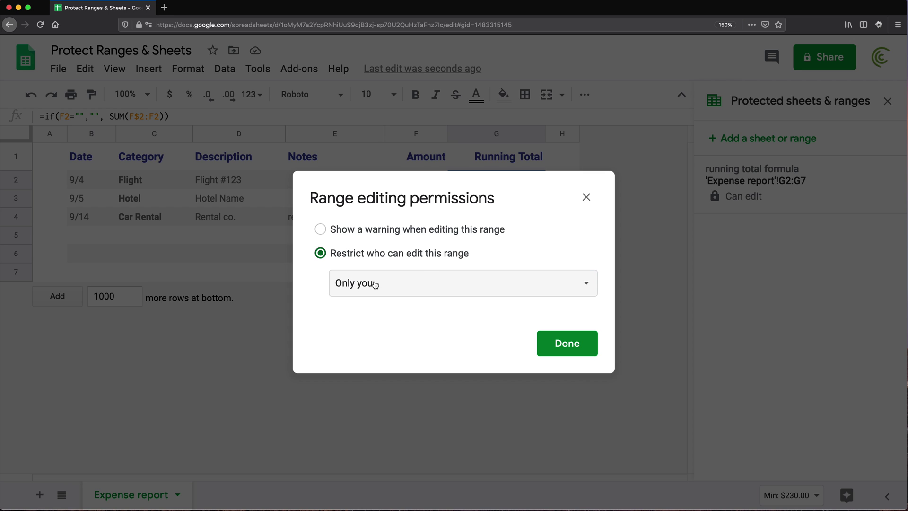
{"action": "left_click", "coordinate": [562, 349]}
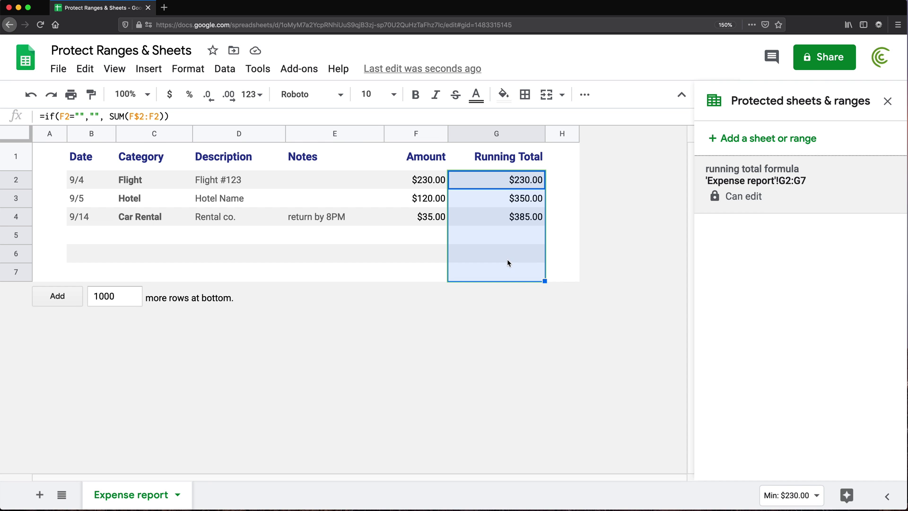
{"action": "left_click", "coordinate": [512, 182]}
{"action": "left_click_drag", "start_coordinate": [512, 181], "coordinate": [508, 276]}
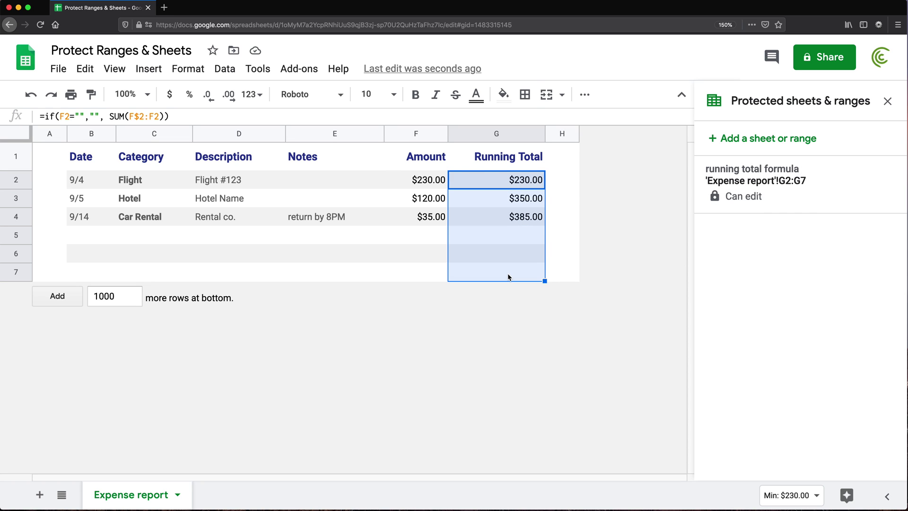
{"action": "double_click", "coordinate": [542, 185]}
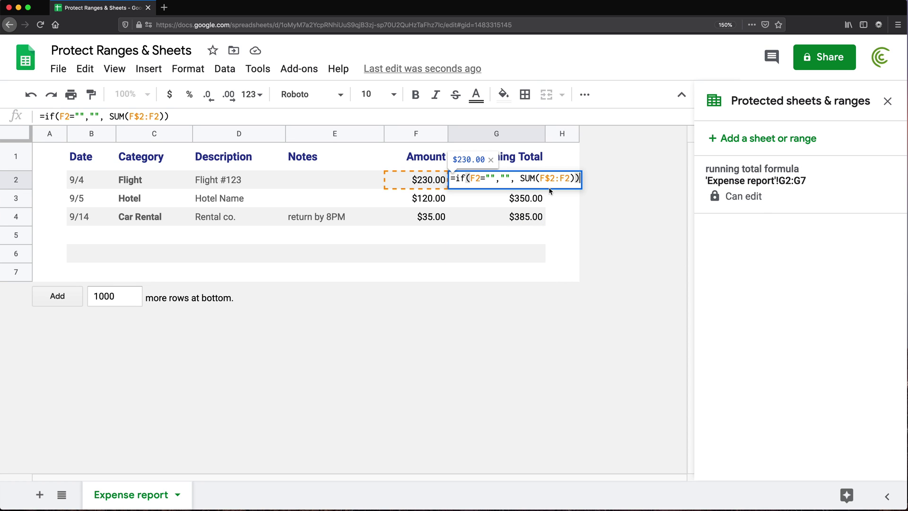
{"action": "key", "text": "Escape"}
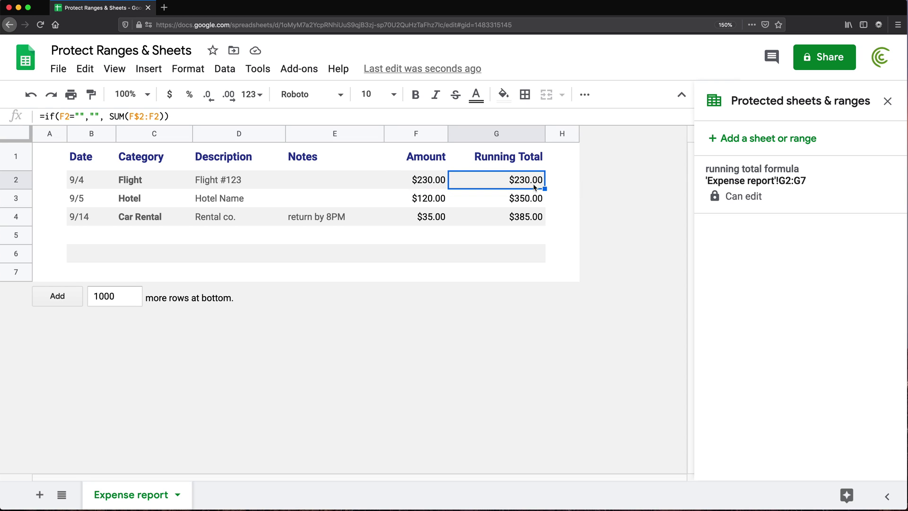
{"action": "double_click", "coordinate": [534, 187]}
{"action": "key", "text": "Escape"}
{"action": "key", "text": "Delete"}
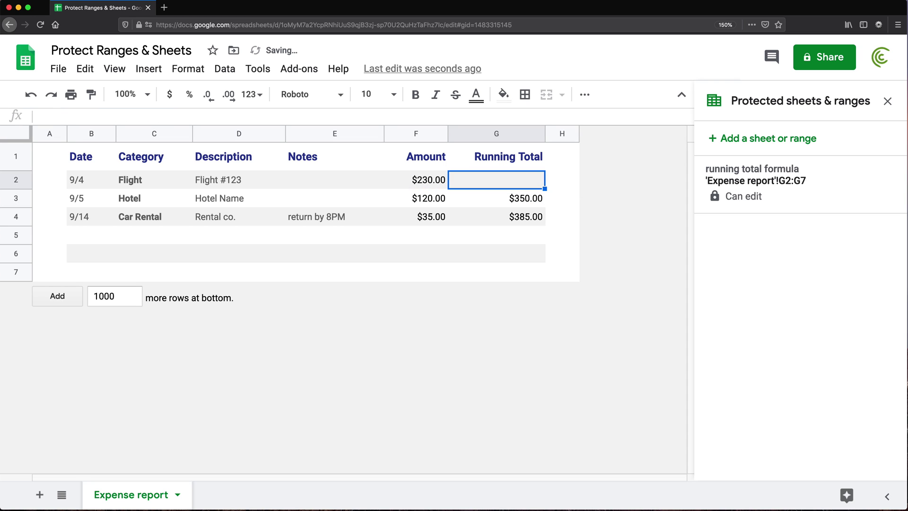
{"action": "key", "text": "super+z"}
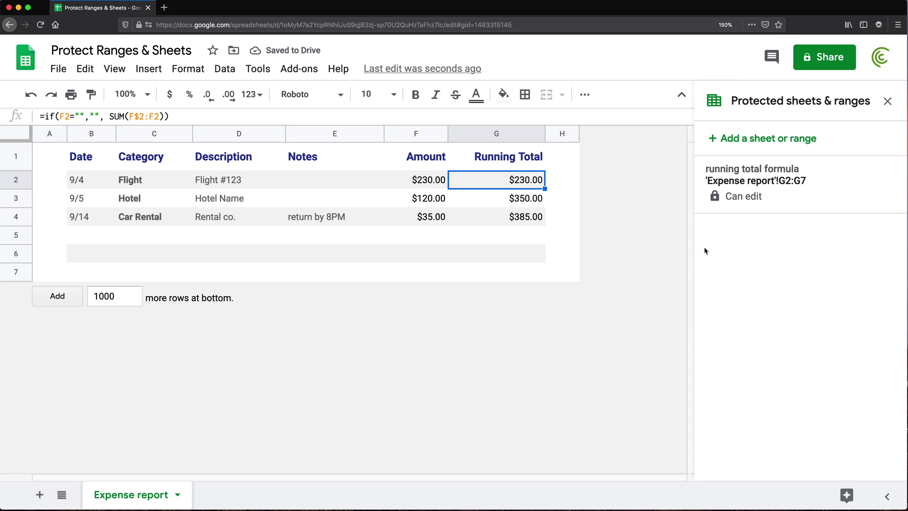
Step: Reopen the running total formula permissions and switch editors from Custom back to Only you
{"action": "left_click", "coordinate": [816, 192]}
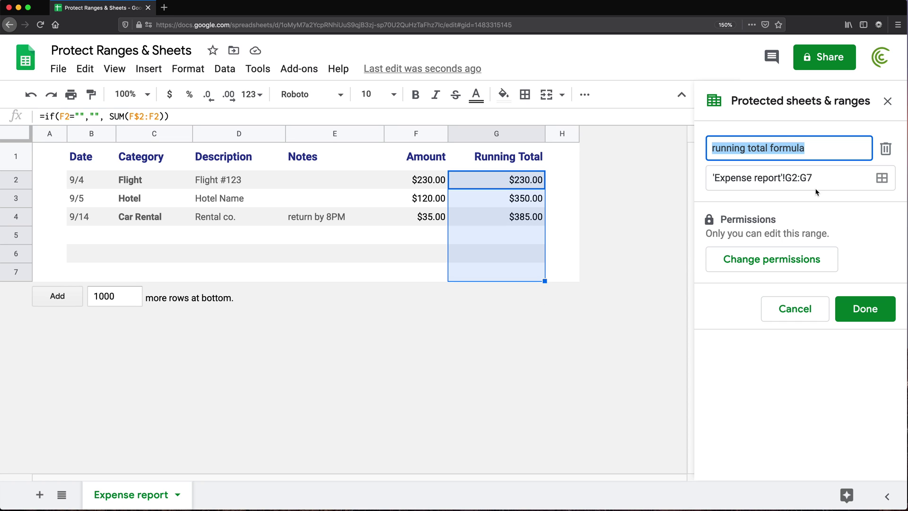
{"action": "left_click", "coordinate": [748, 266]}
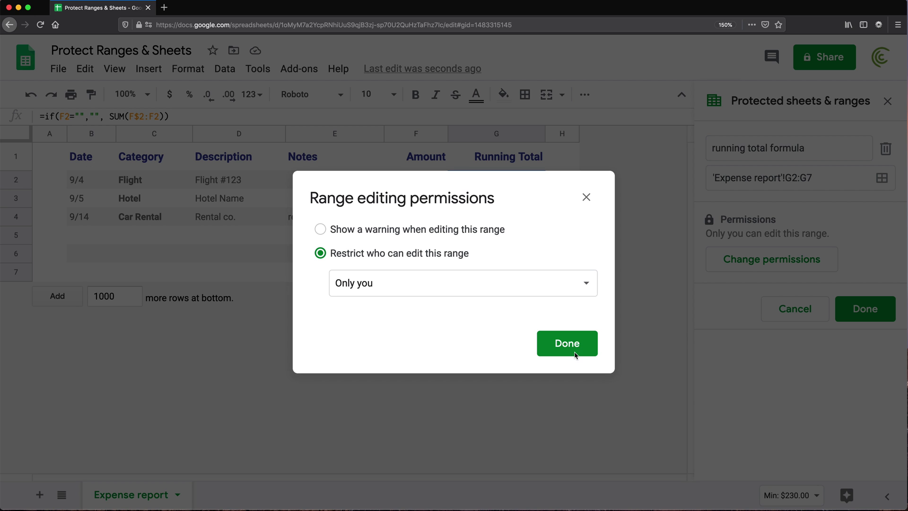
{"action": "left_click", "coordinate": [399, 289]}
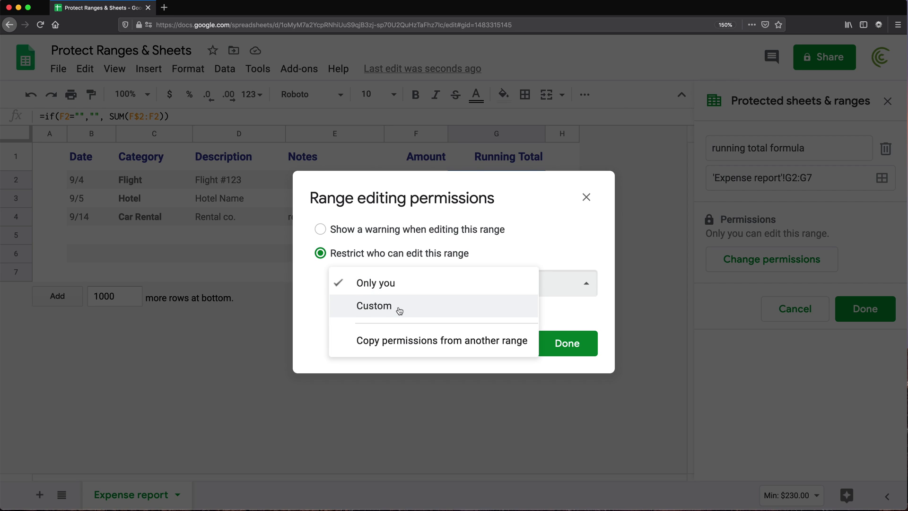
{"action": "left_click", "coordinate": [400, 308]}
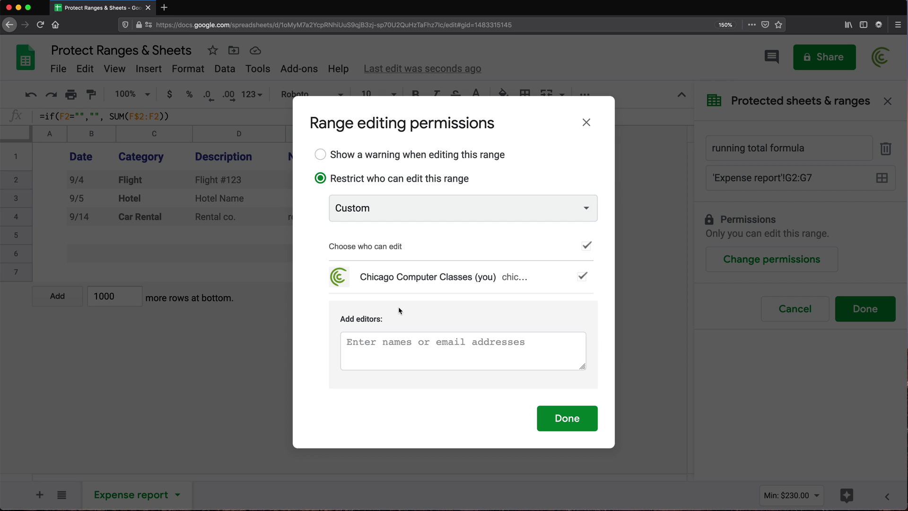
{"action": "left_click", "coordinate": [399, 349]}
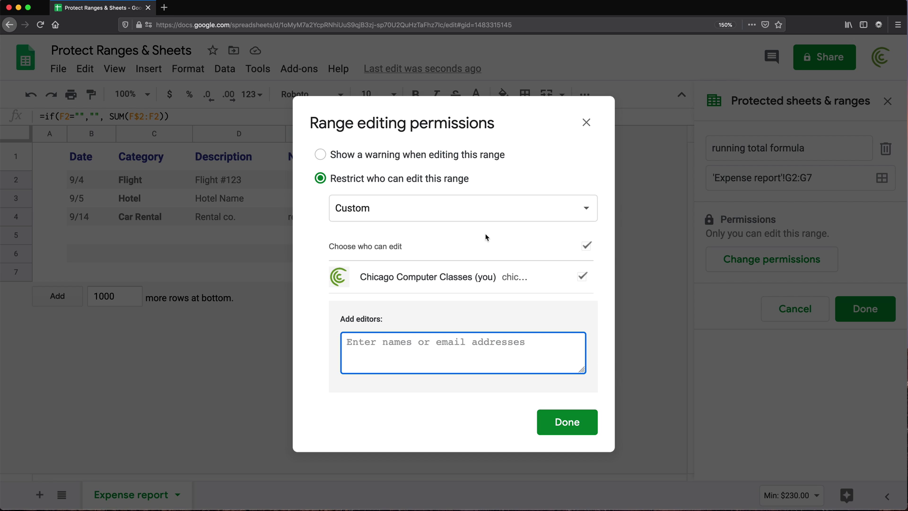
{"action": "left_click", "coordinate": [435, 219]}
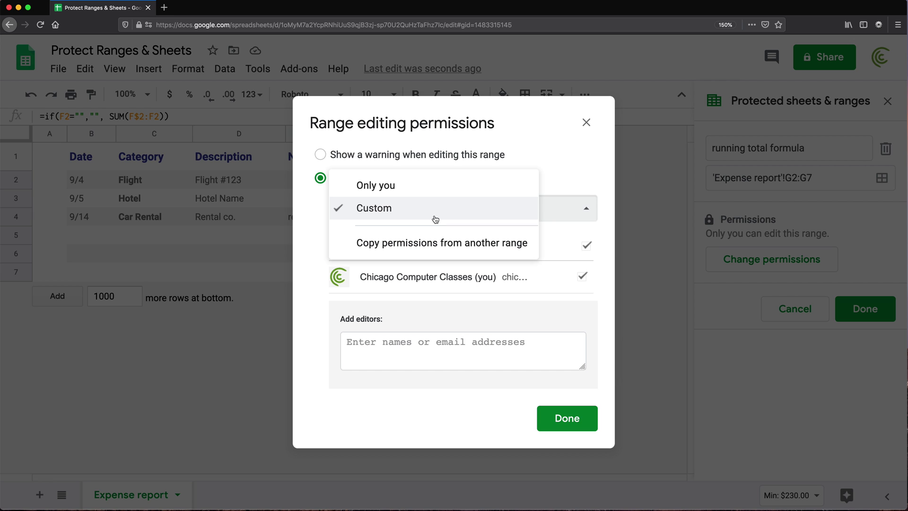
{"action": "left_click", "coordinate": [403, 194]}
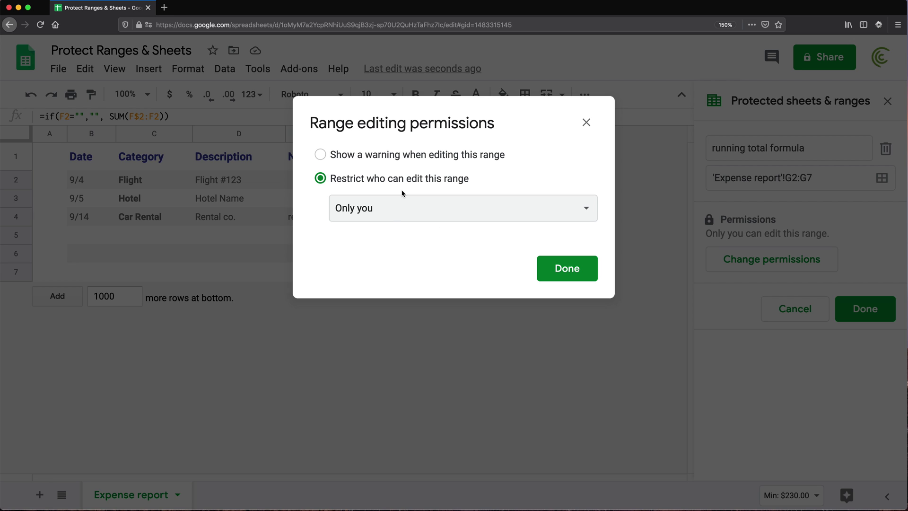
{"action": "left_click", "coordinate": [568, 269]}
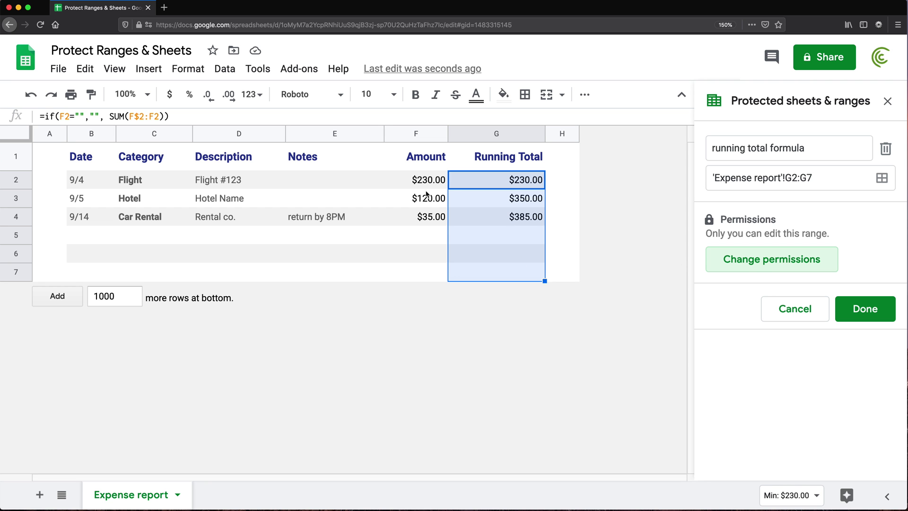
Step: Add protection for header row B1:G1, editable only by you
{"action": "left_click", "coordinate": [870, 312]}
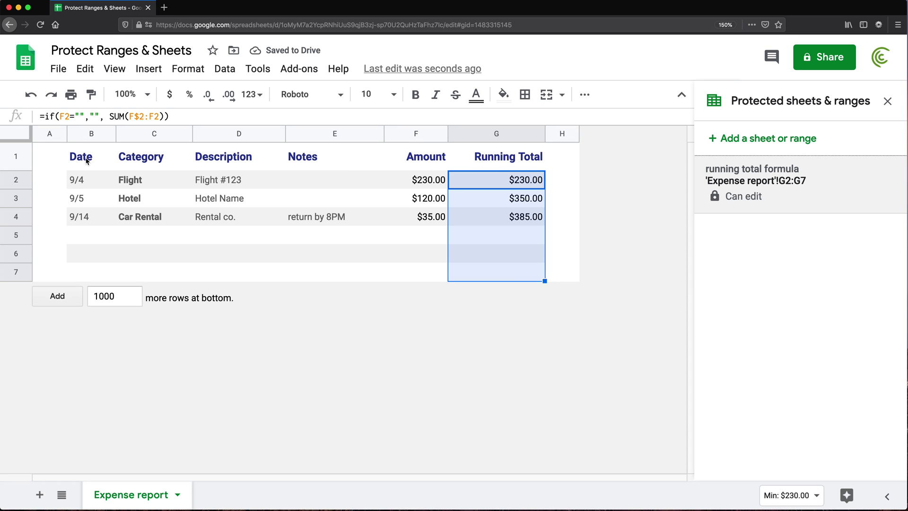
{"action": "left_click_drag", "start_coordinate": [87, 156], "coordinate": [492, 164]}
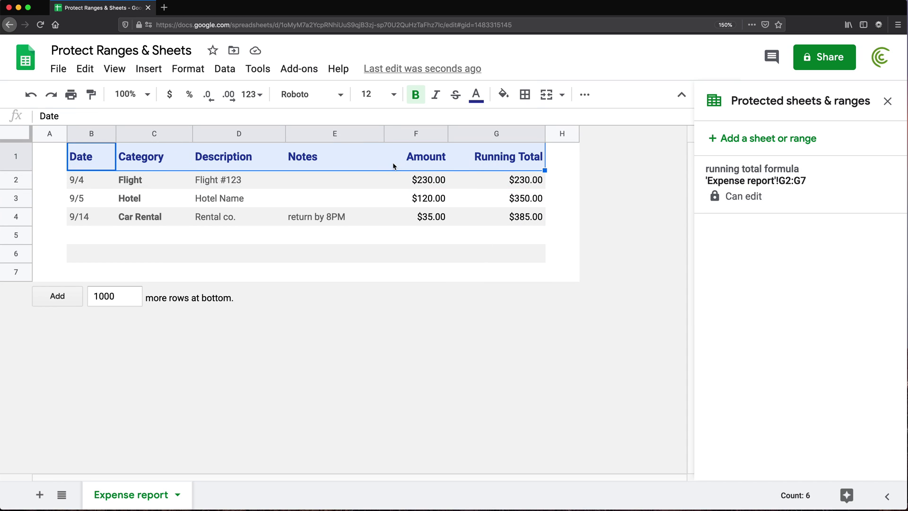
{"action": "left_click", "coordinate": [753, 140]}
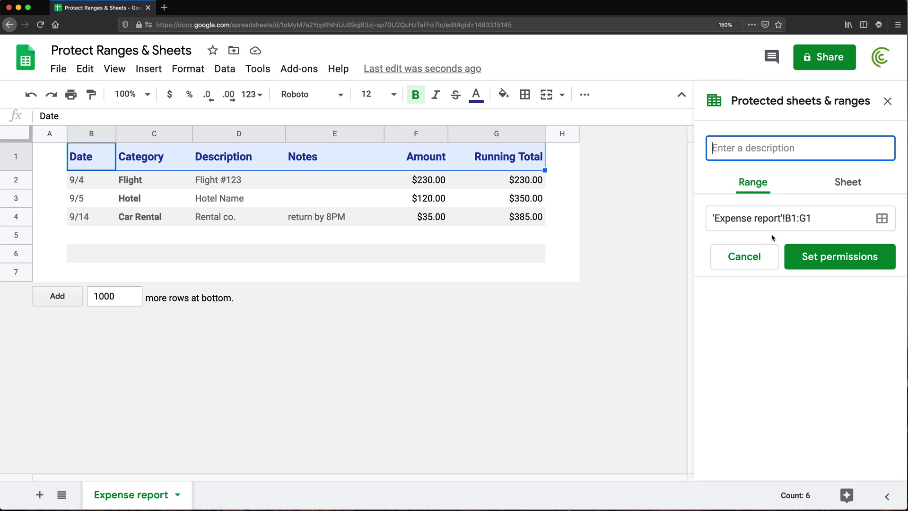
{"action": "left_click", "coordinate": [830, 262]}
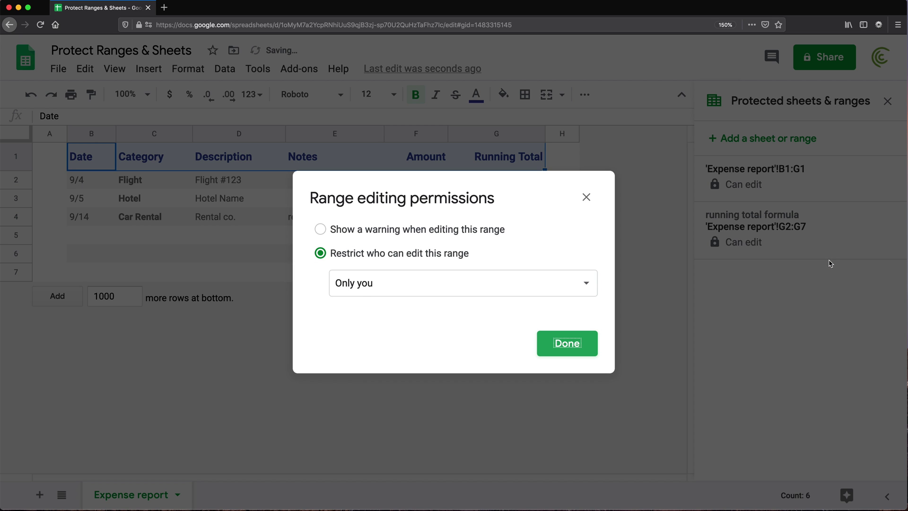
{"action": "left_click", "coordinate": [577, 344]}
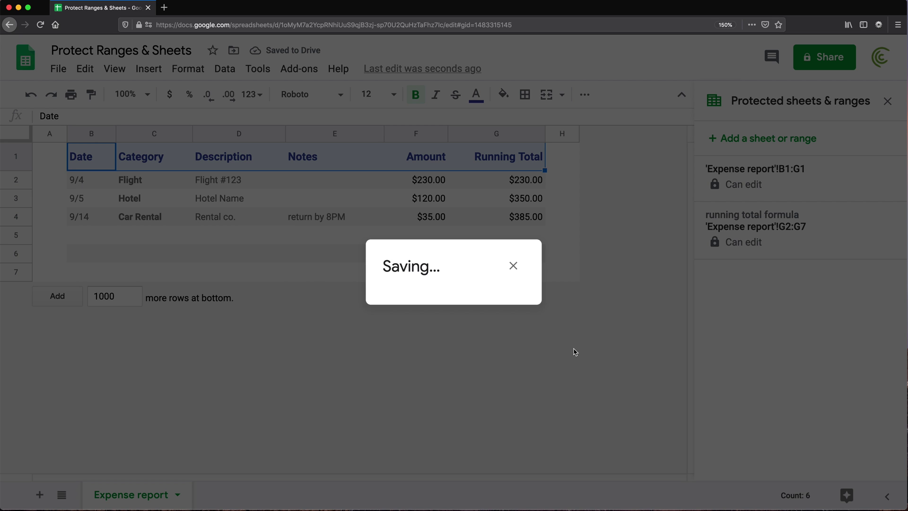
Step: Reopen the protected sheets and ranges list from cell D1's options
{"action": "left_click", "coordinate": [506, 272]}
{"action": "left_click", "coordinate": [888, 101]}
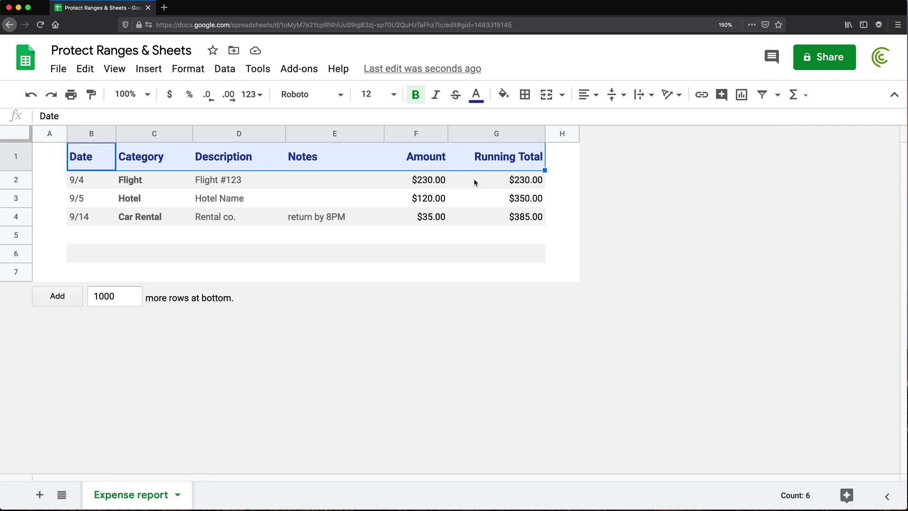
{"action": "left_click", "coordinate": [496, 186]}
{"action": "key", "text": "super+shift+Down"}
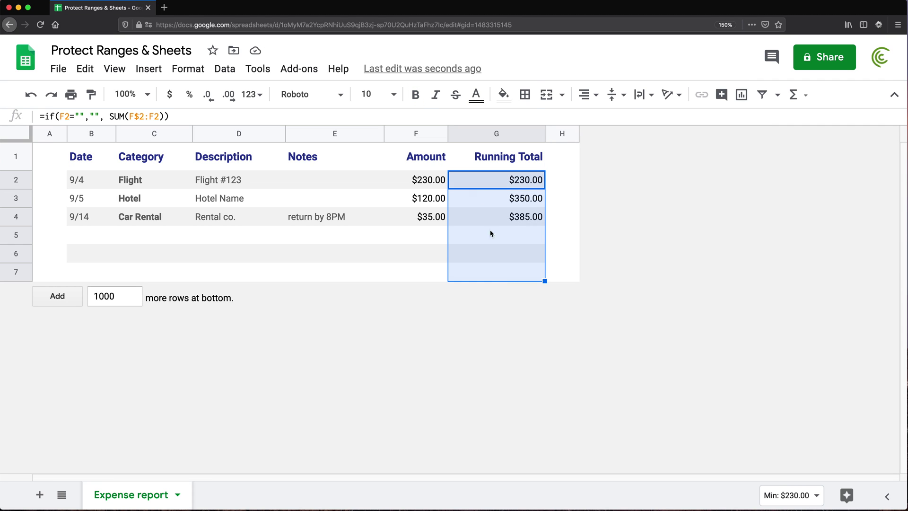
{"action": "left_click_drag", "start_coordinate": [100, 153], "coordinate": [558, 164]}
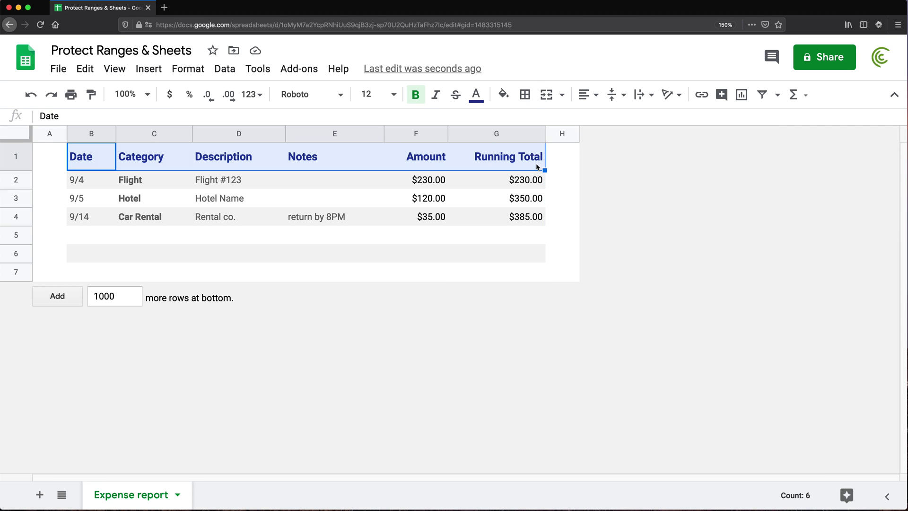
{"action": "left_click", "coordinate": [239, 156]}
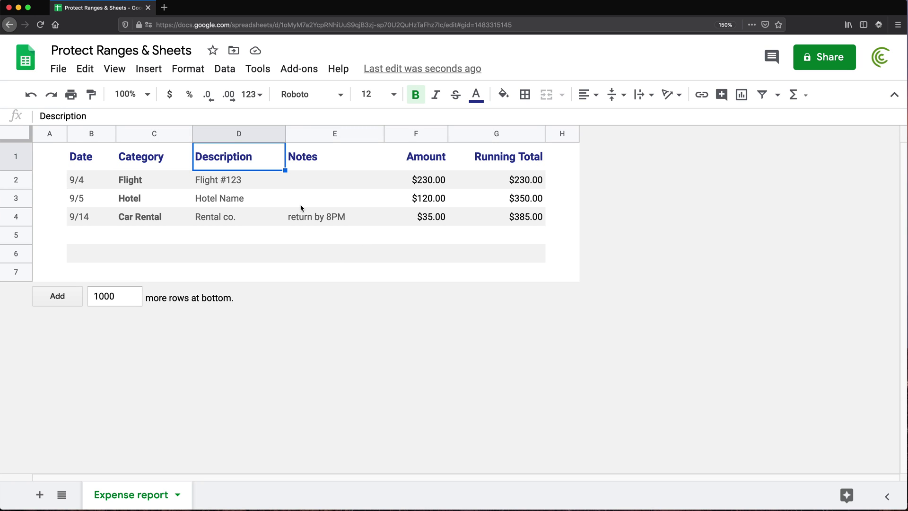
{"action": "right_click", "coordinate": [217, 160]}
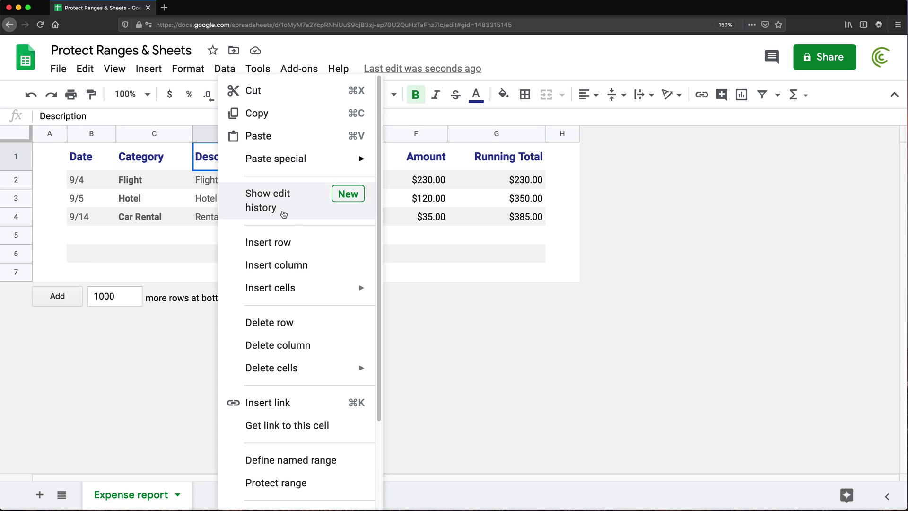
{"action": "left_click", "coordinate": [313, 483]}
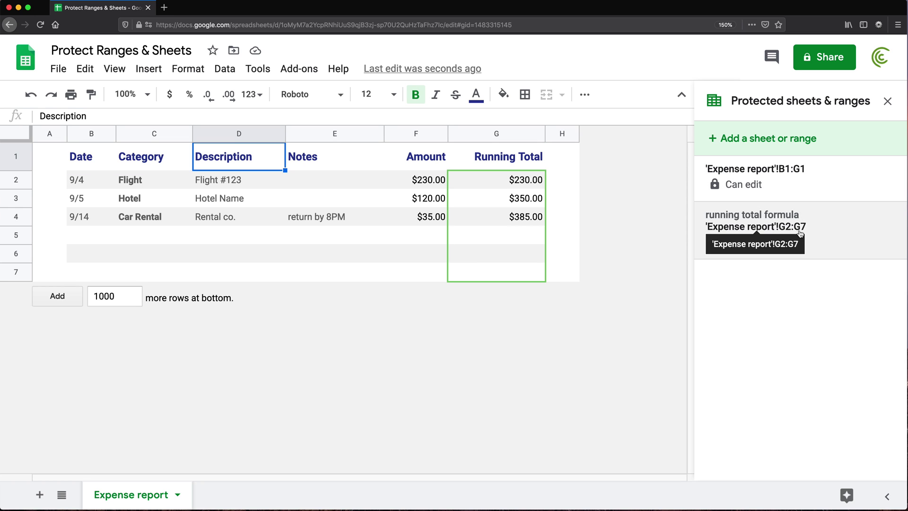
Step: Delete the running total formula G2:G7 and header row B1:G1 protections
{"action": "left_click", "coordinate": [842, 225]}
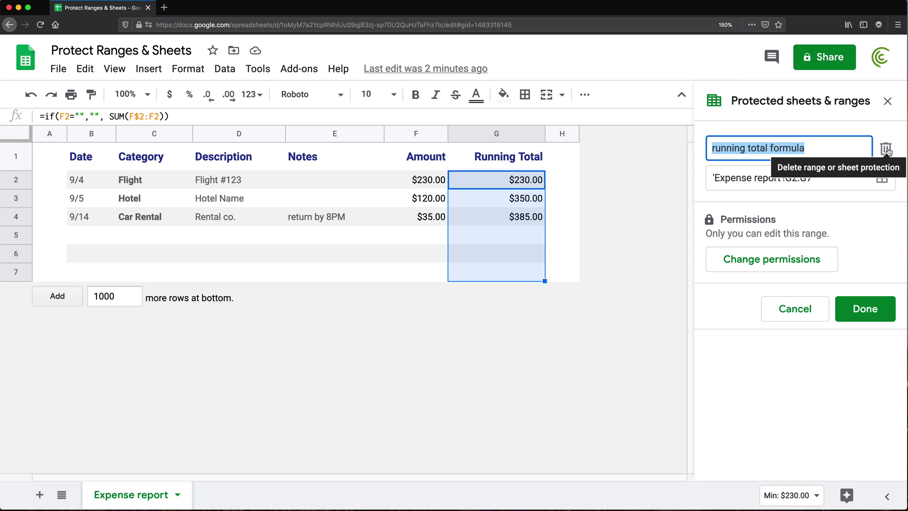
{"action": "left_click", "coordinate": [885, 150]}
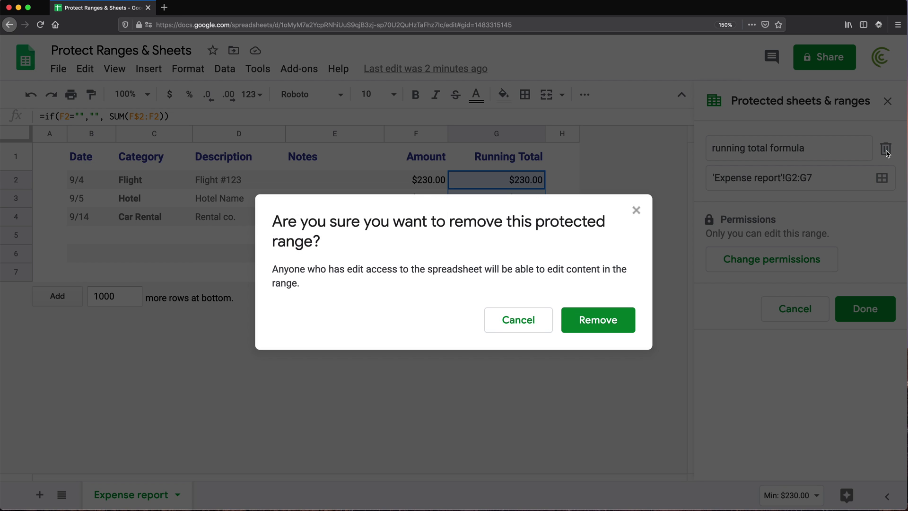
{"action": "left_click", "coordinate": [617, 319]}
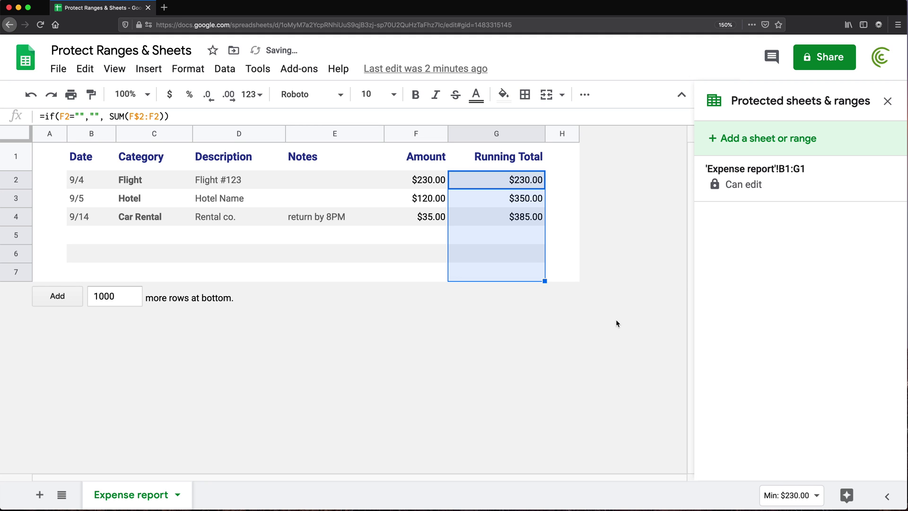
{"action": "left_click", "coordinate": [810, 197]}
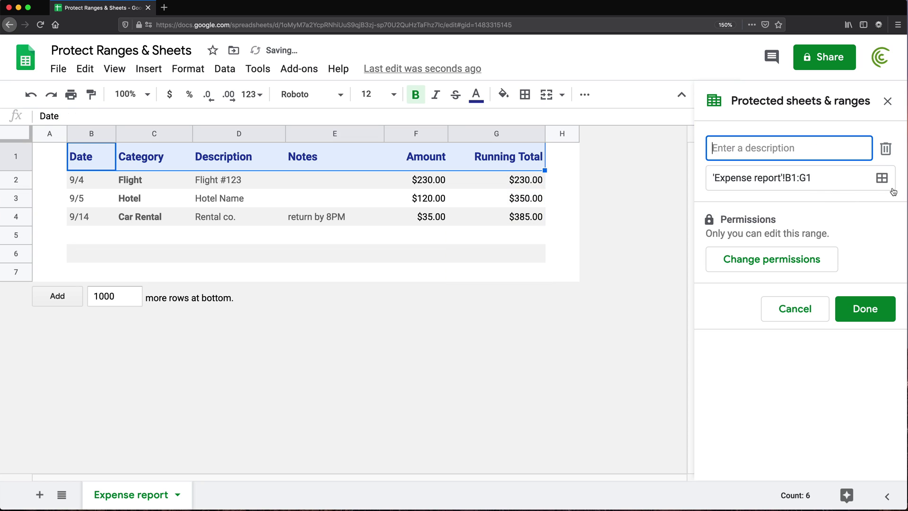
{"action": "left_click", "coordinate": [886, 149]}
{"action": "left_click", "coordinate": [592, 324]}
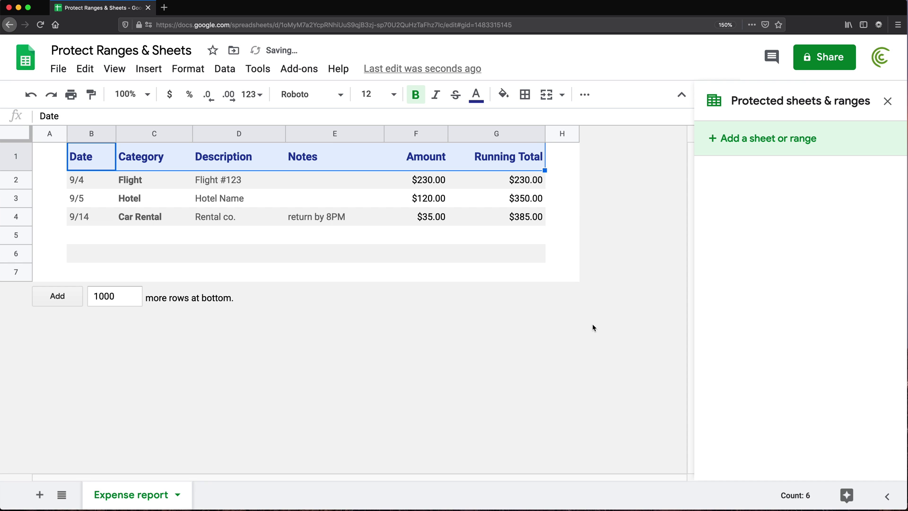
Step: Add a new sheet named 'Another Worksheet'
{"action": "left_click", "coordinate": [887, 101]}
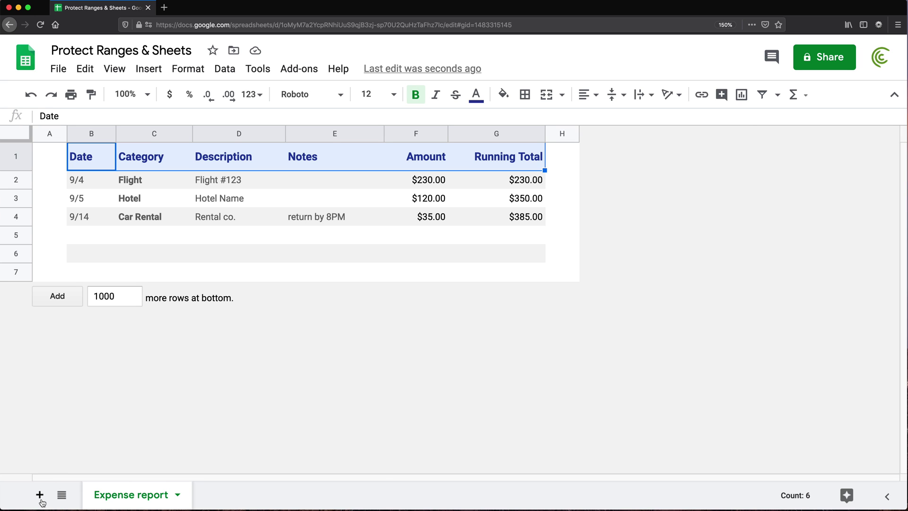
{"action": "left_click", "coordinate": [40, 494]}
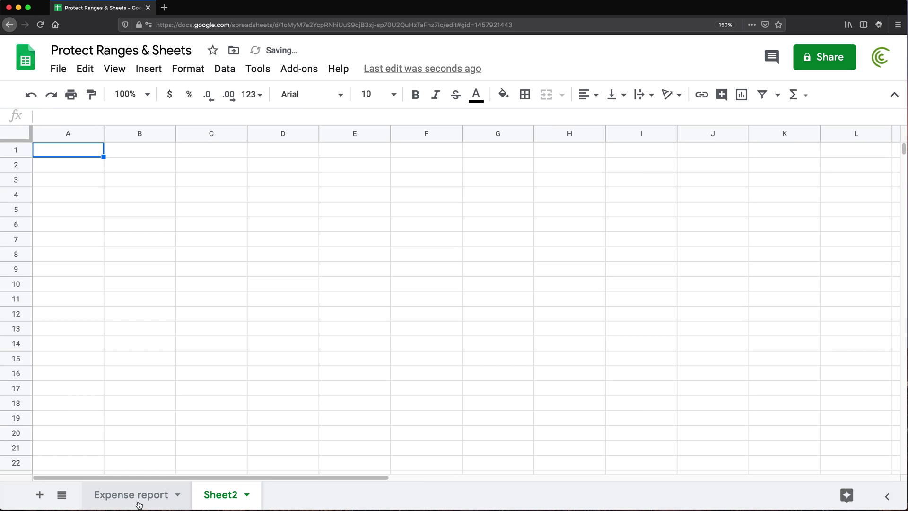
{"action": "double_click", "coordinate": [219, 492]}
{"action": "type", "text": "Another Worksheet"}
{"action": "key", "text": "Return"}
Step: Enter dsfds, dsfds and sdf in A1:A3 and rt in B3
{"action": "type", "text": "dsfds"}
{"action": "key", "text": "Return"}
{"action": "type", "text": "dsfds"}
{"action": "key", "text": "Return"}
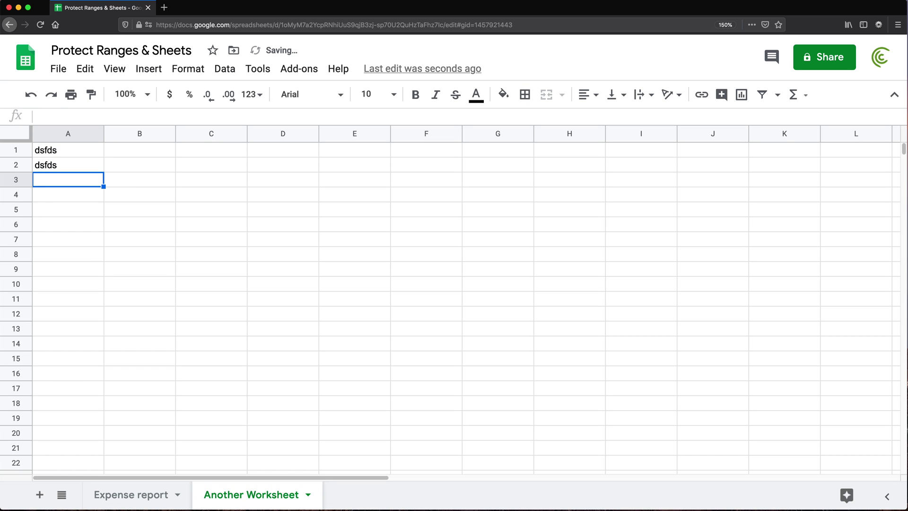
{"action": "type", "text": "sdf"}
{"action": "key", "text": "Tab"}
{"action": "type", "text": "rt"}
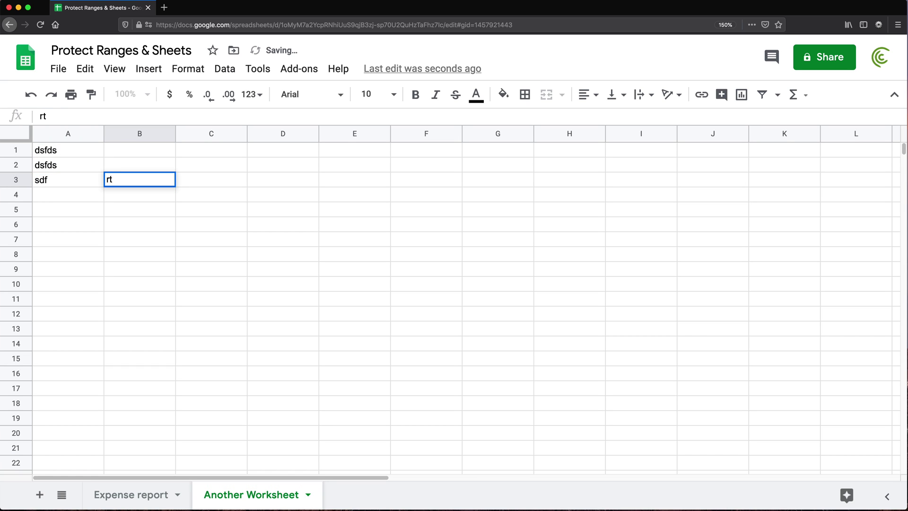
{"action": "left_click", "coordinate": [120, 206]}
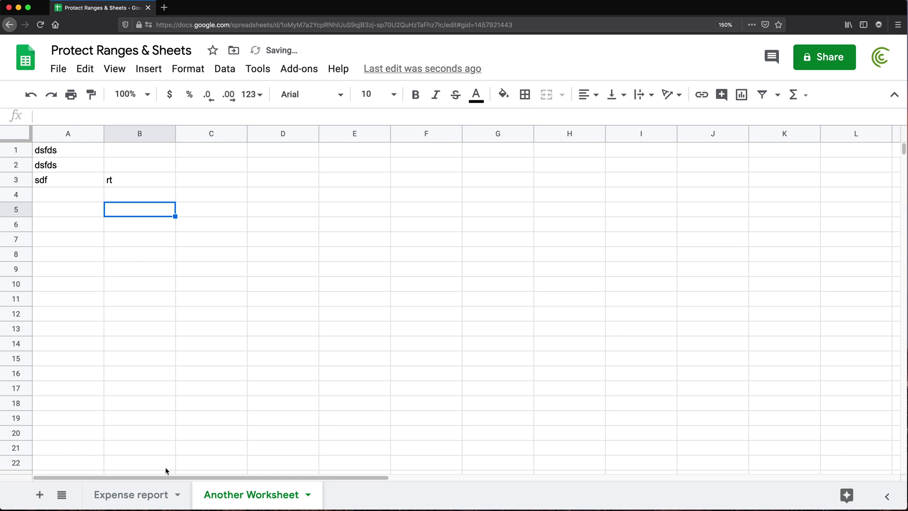
Step: Protect the entire Expense report sheet with editing restricted to only you
{"action": "left_click", "coordinate": [146, 495]}
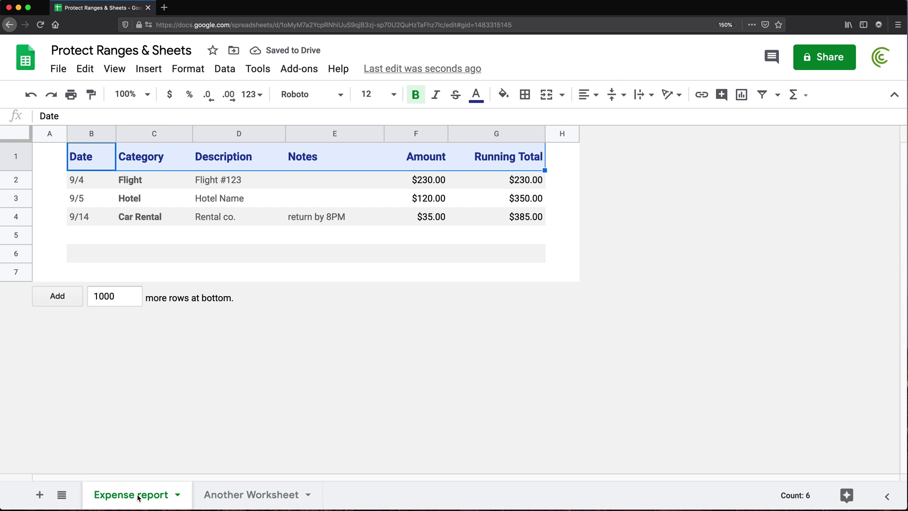
{"action": "left_click", "coordinate": [90, 161]}
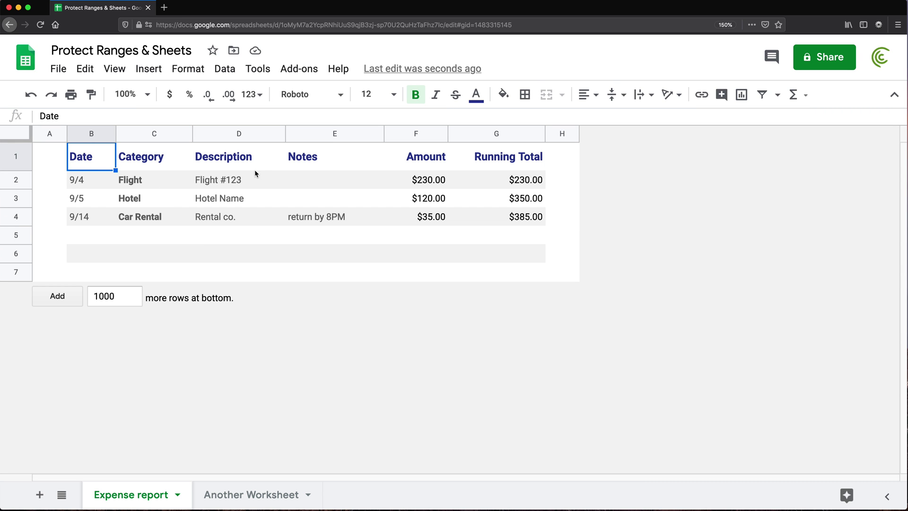
{"action": "right_click", "coordinate": [127, 498]}
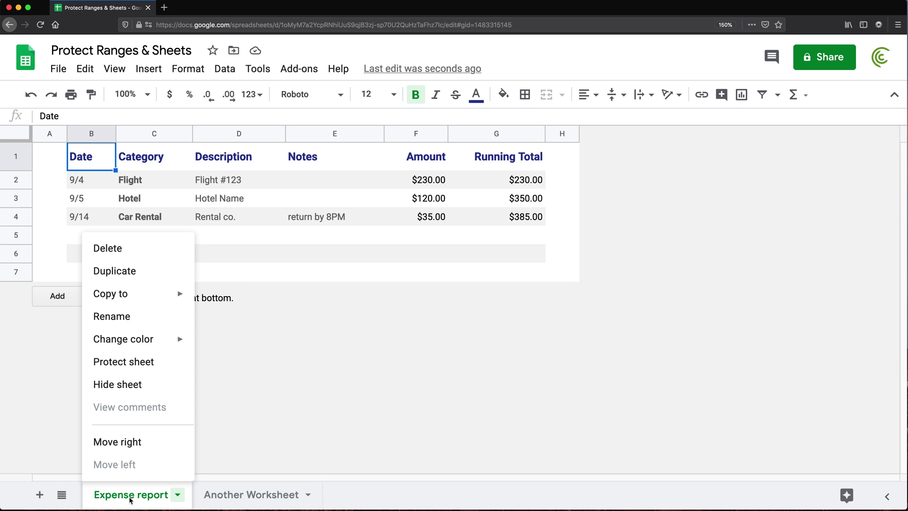
{"action": "left_click", "coordinate": [139, 365]}
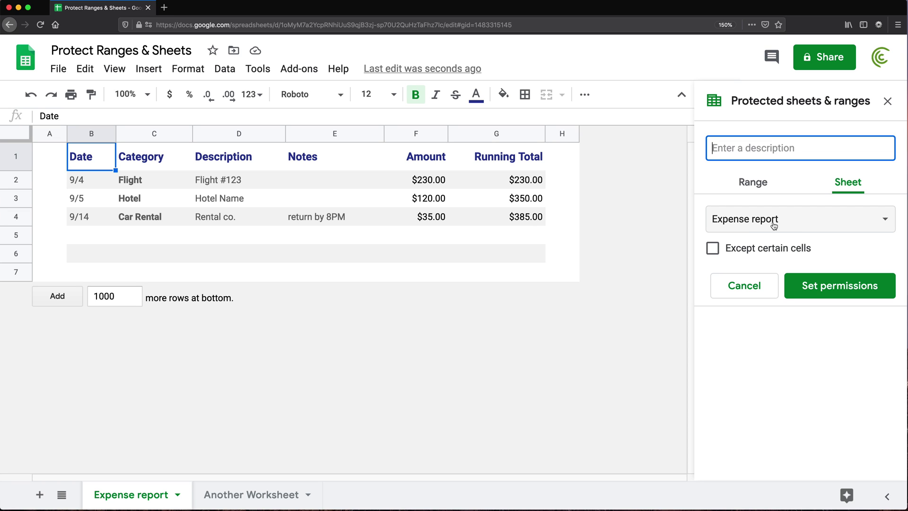
{"action": "left_click", "coordinate": [827, 287]}
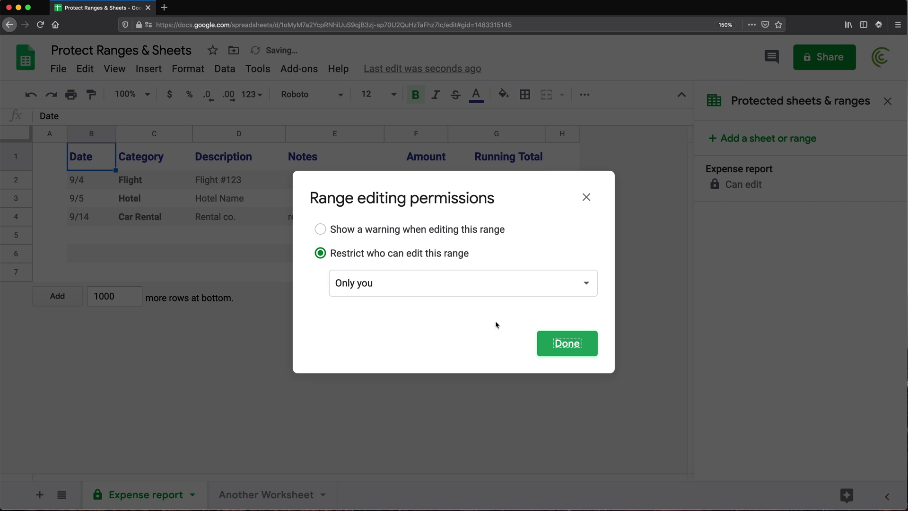
{"action": "left_click", "coordinate": [410, 292]}
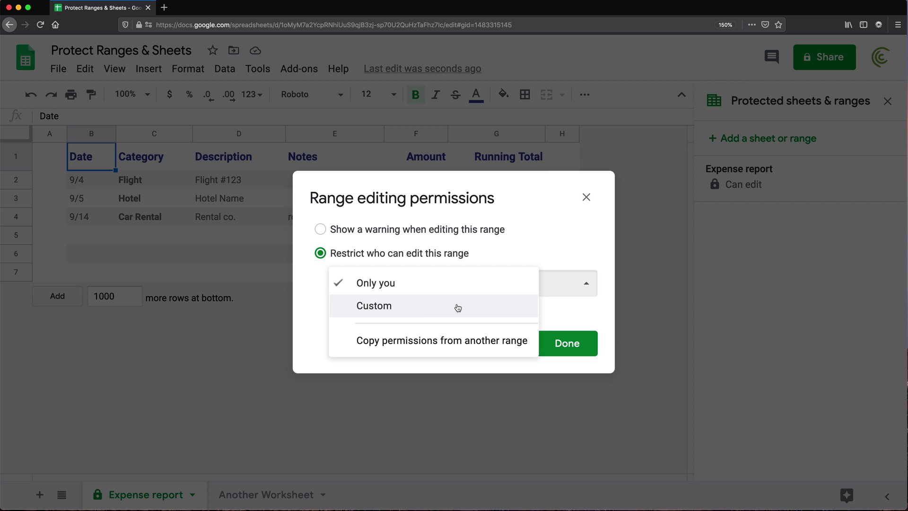
{"action": "left_click", "coordinate": [587, 287]}
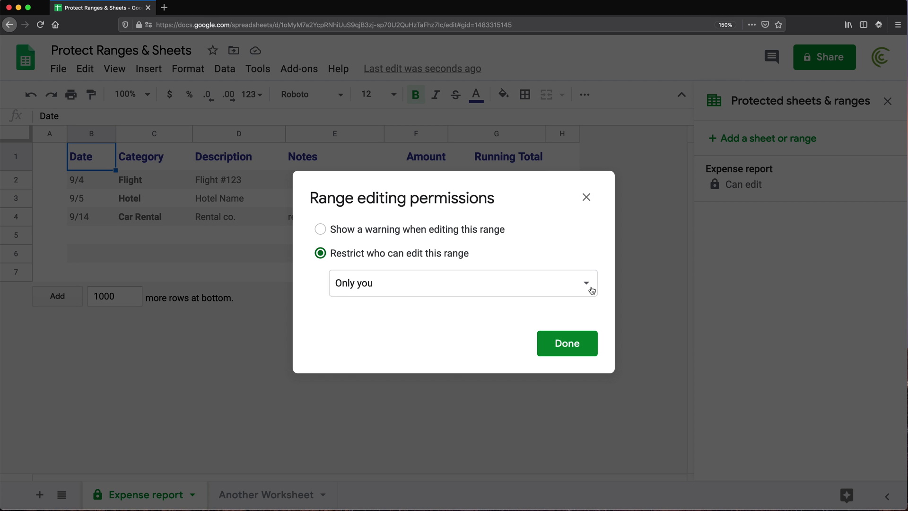
{"action": "left_click", "coordinate": [565, 348]}
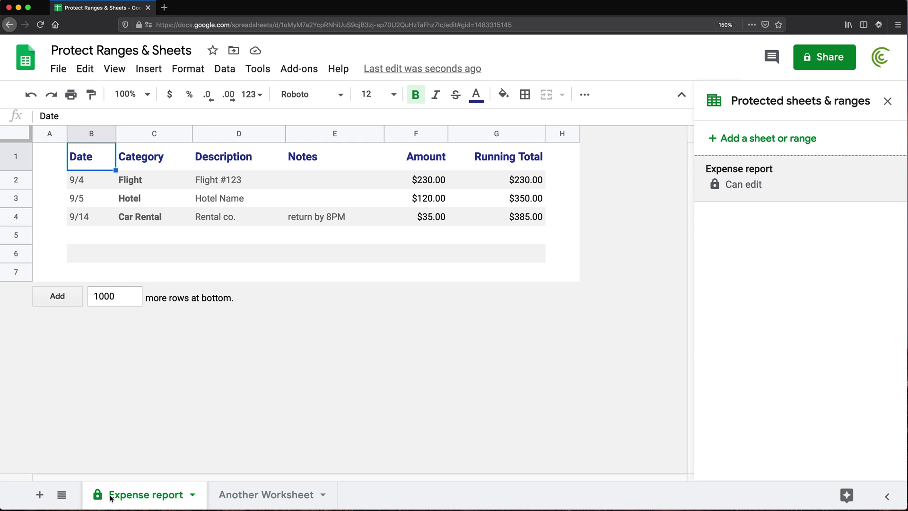
Step: Test editing by typing 'ret' in D5 and 'ert' in C5, then clear D5
{"action": "left_click", "coordinate": [312, 239]}
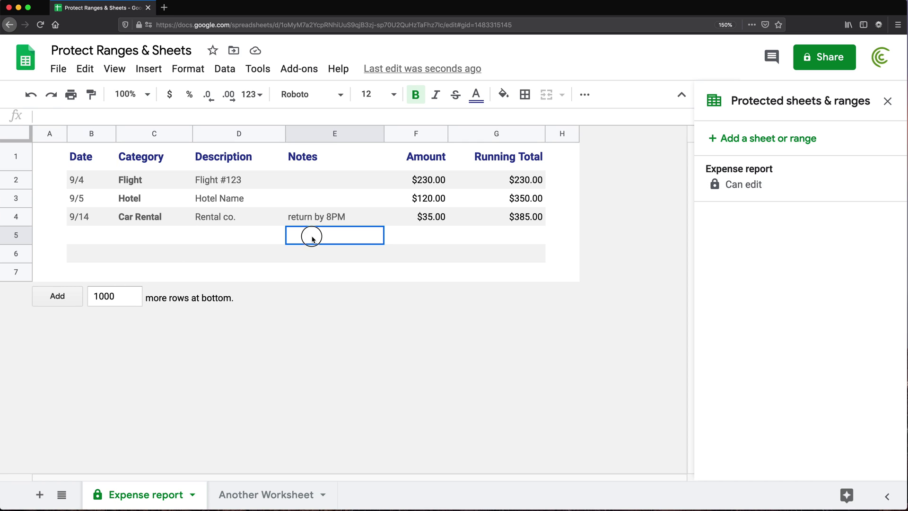
{"action": "left_click", "coordinate": [234, 234]}
{"action": "type", "text": "ret"}
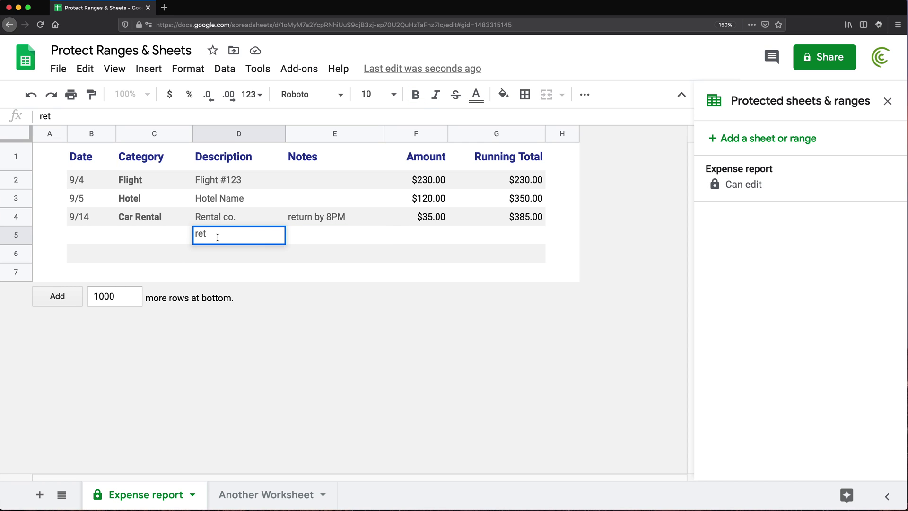
{"action": "left_click", "coordinate": [175, 238]}
{"action": "type", "text": "ert"}
{"action": "left_click", "coordinate": [261, 236]}
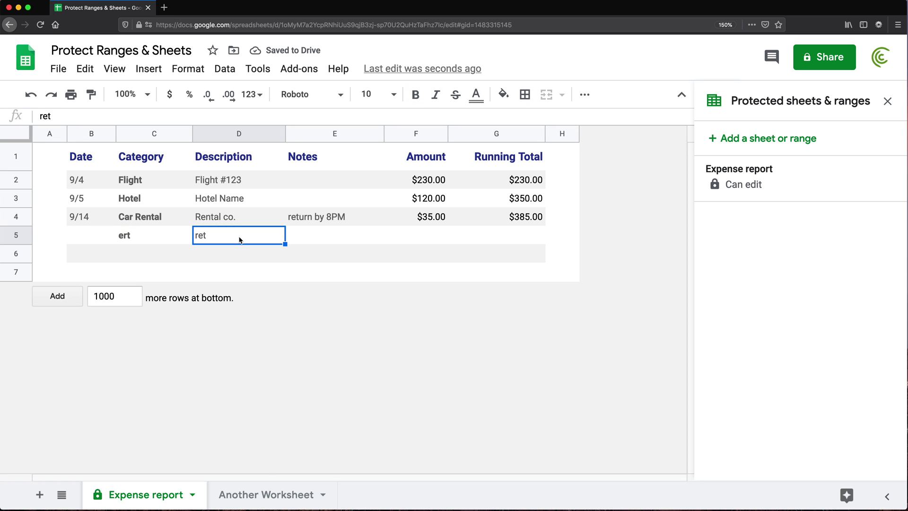
{"action": "key", "text": "Delete"}
{"action": "left_click", "coordinate": [206, 204]}
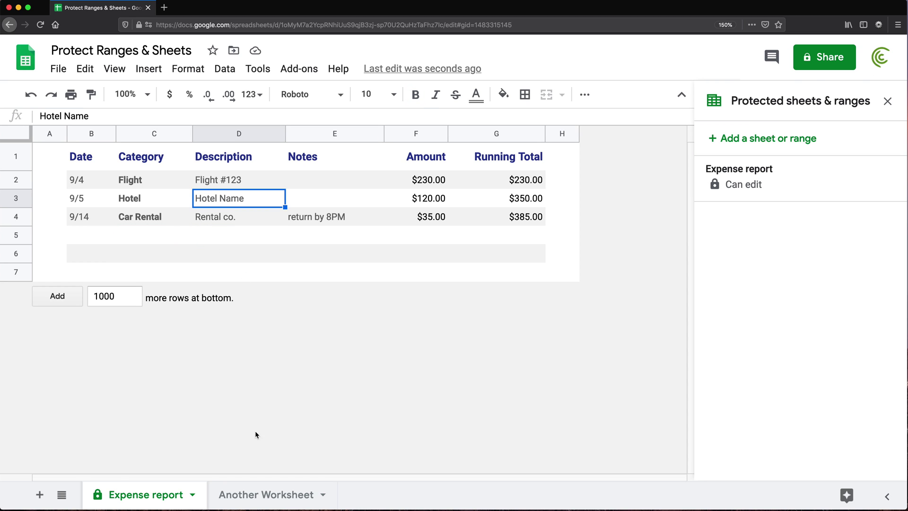
Step: Select A1:C8 on Another Worksheet, return to Expense report, and close the protected list
{"action": "left_click", "coordinate": [282, 494]}
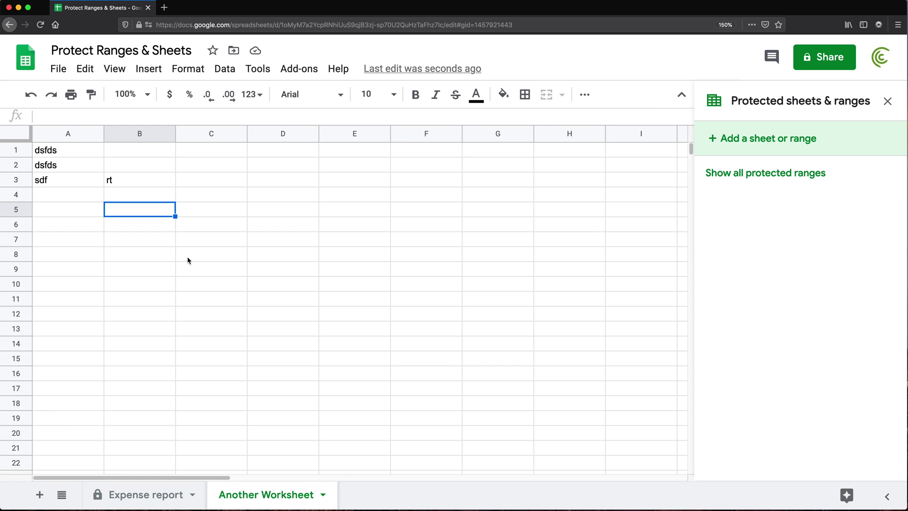
{"action": "left_click", "coordinate": [72, 150]}
{"action": "left_click_drag", "start_coordinate": [72, 150], "coordinate": [219, 256]}
{"action": "left_click", "coordinate": [143, 495]}
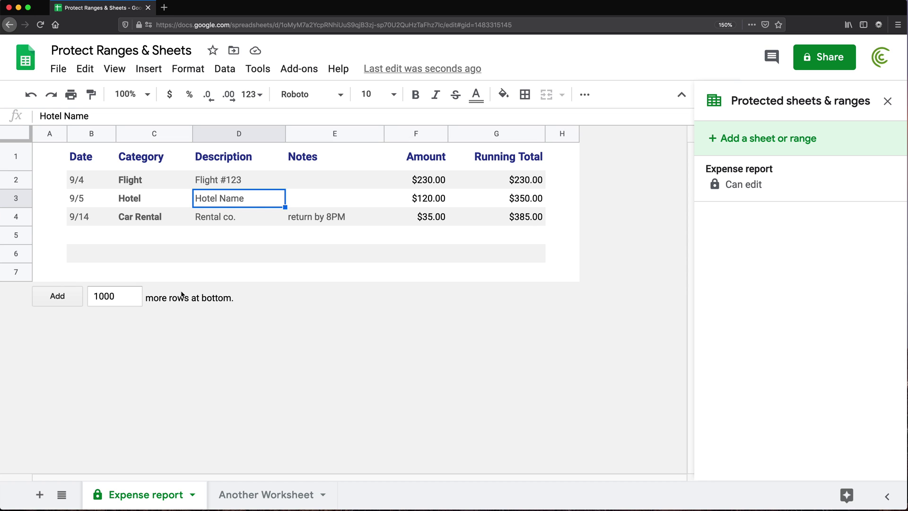
{"action": "left_click", "coordinate": [888, 100]}
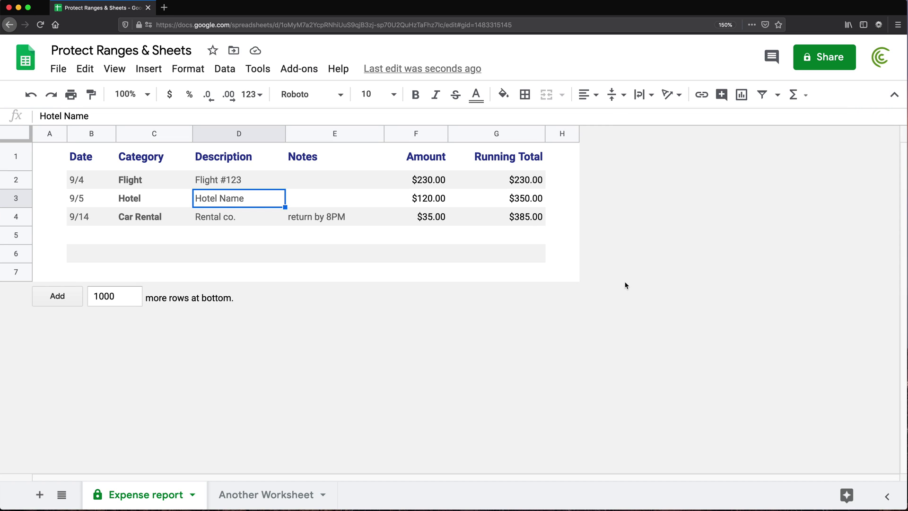
Step: Delete the Expense report sheet protection from the protected list via cell D3, then close it
{"action": "left_click", "coordinate": [218, 495]}
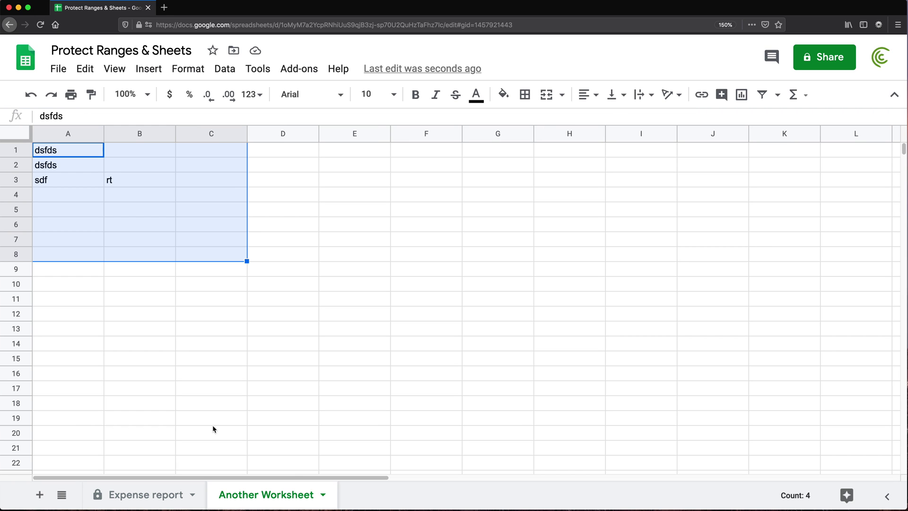
{"action": "left_click", "coordinate": [132, 501]}
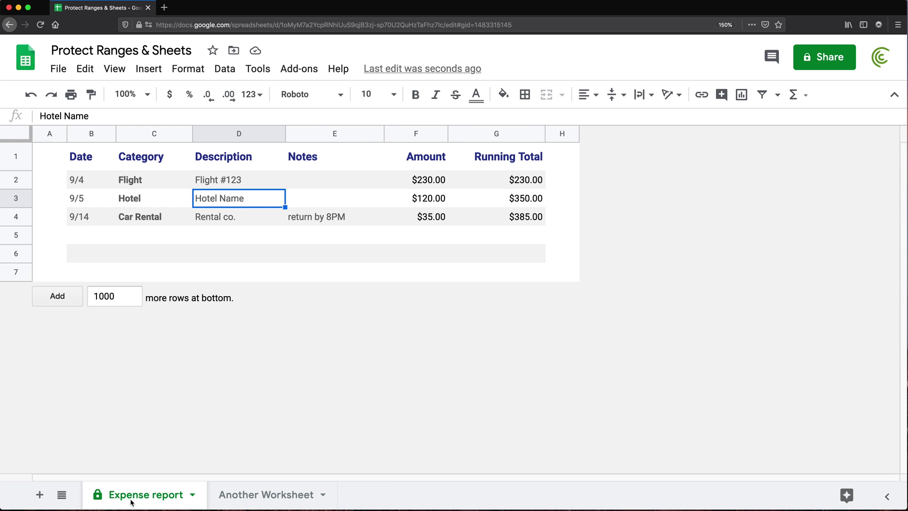
{"action": "right_click", "coordinate": [232, 202]}
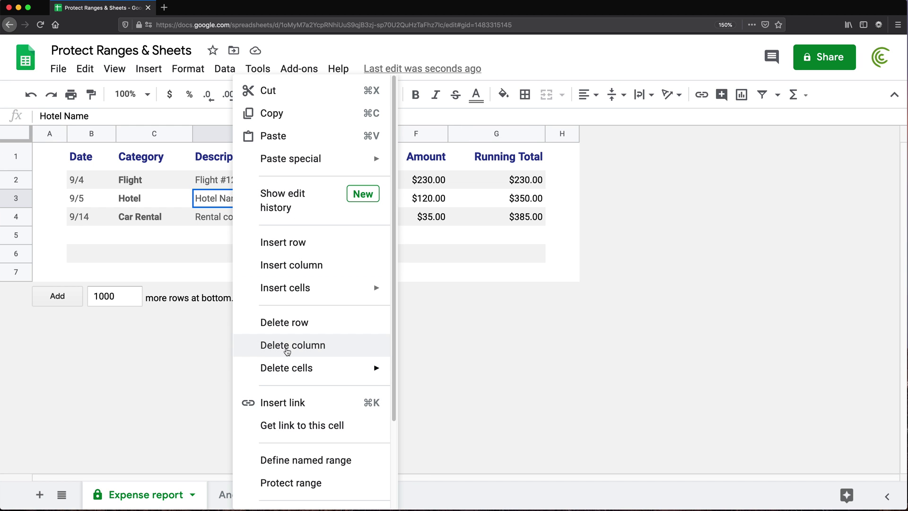
{"action": "left_click", "coordinate": [304, 484]}
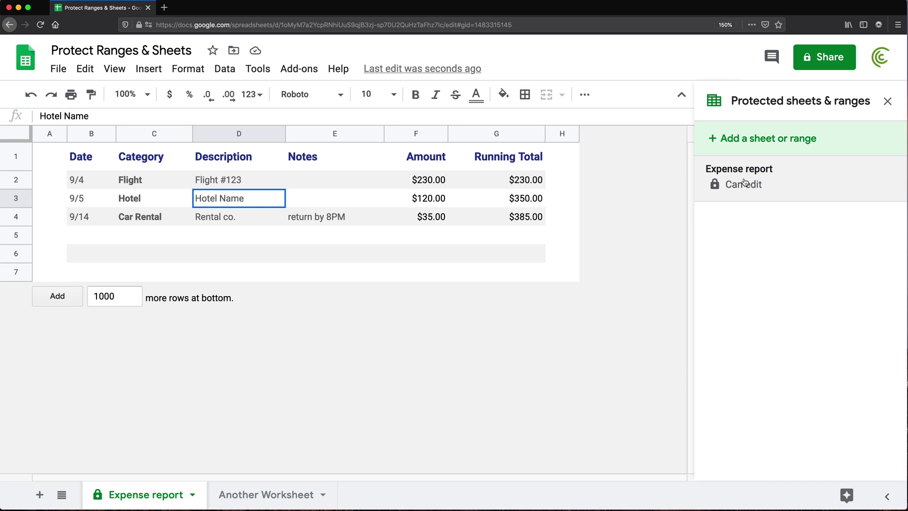
{"action": "left_click", "coordinate": [762, 188]}
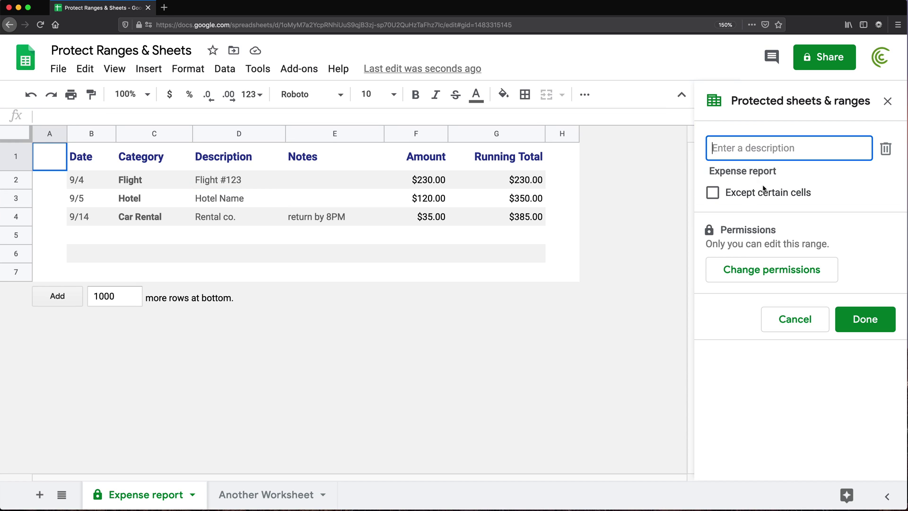
{"action": "left_click", "coordinate": [885, 148]}
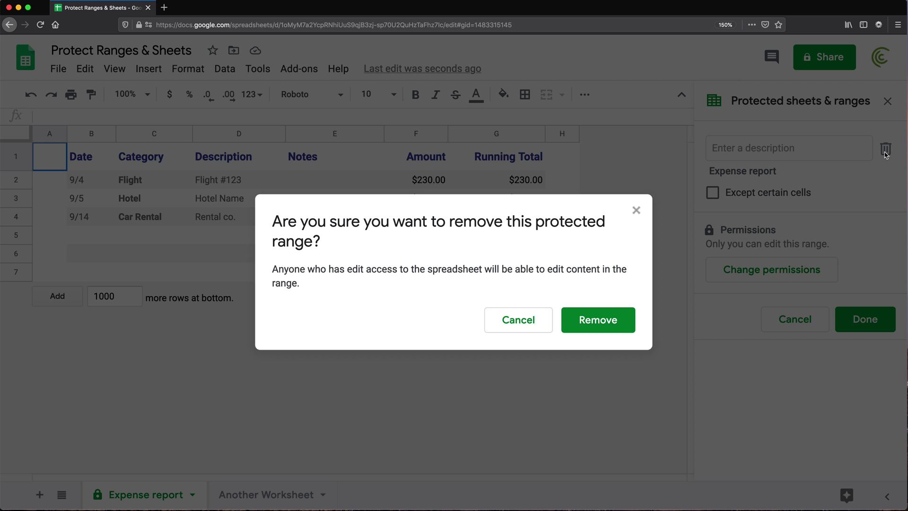
{"action": "left_click", "coordinate": [600, 320]}
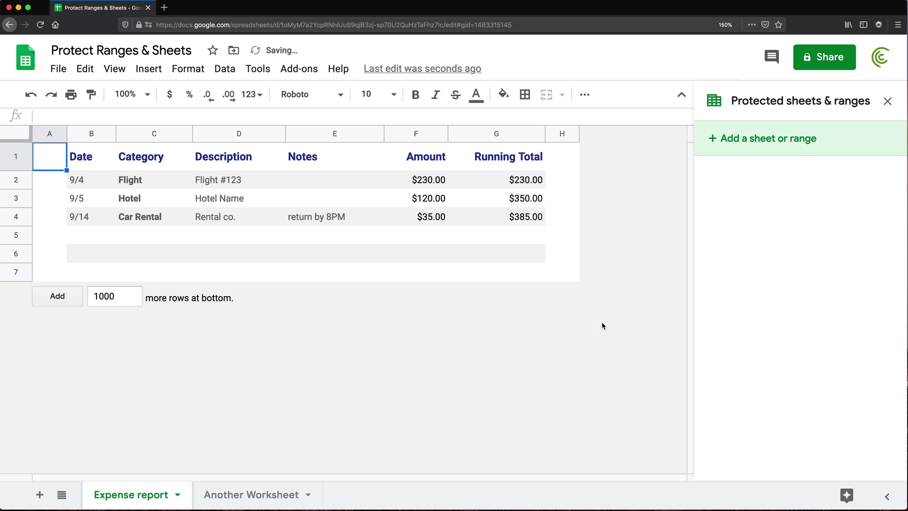
{"action": "left_click", "coordinate": [887, 100]}
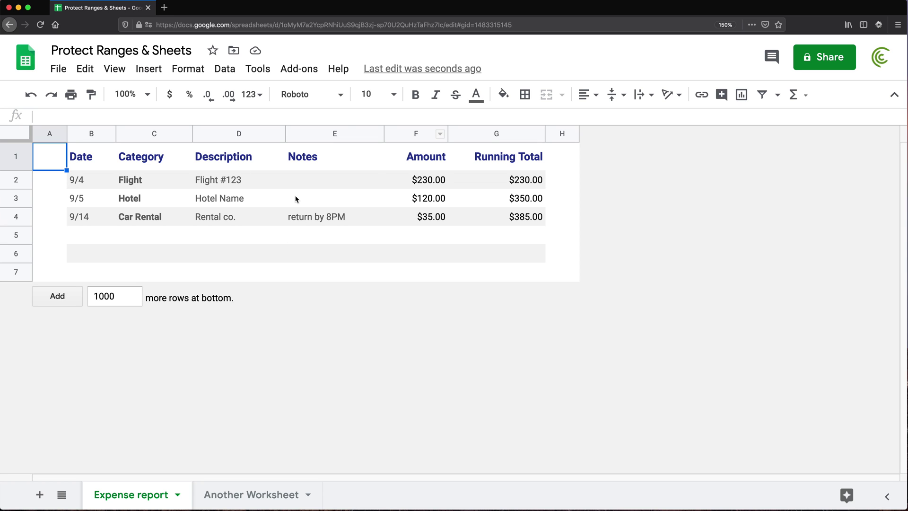
Step: Select then deselect the Amount cells F2:F7, and bring up the Expense report sheet tab's options
{"action": "left_click_drag", "start_coordinate": [423, 182], "coordinate": [425, 278]}
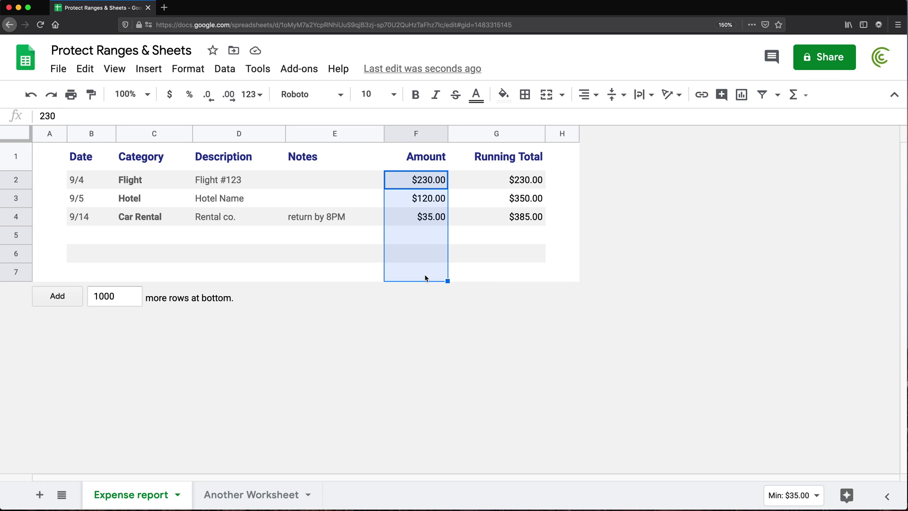
{"action": "left_click", "coordinate": [263, 177]}
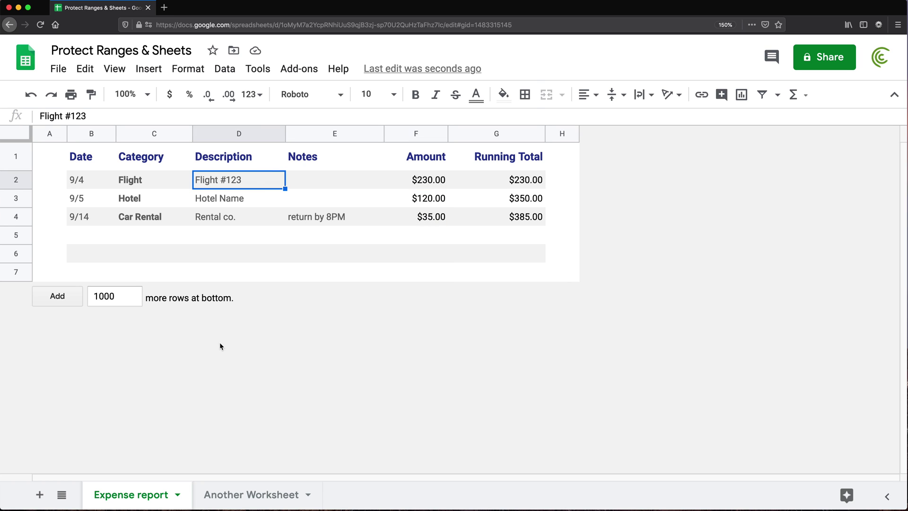
{"action": "right_click", "coordinate": [129, 494]}
Step: Start protecting the Expense report sheet, excepting the Amount range F2:F7
{"action": "left_click", "coordinate": [135, 369]}
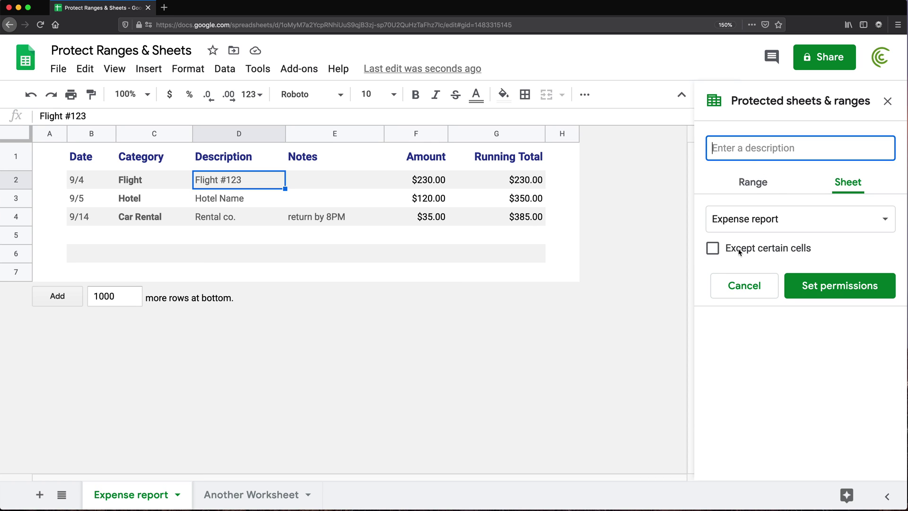
{"action": "left_click", "coordinate": [712, 249]}
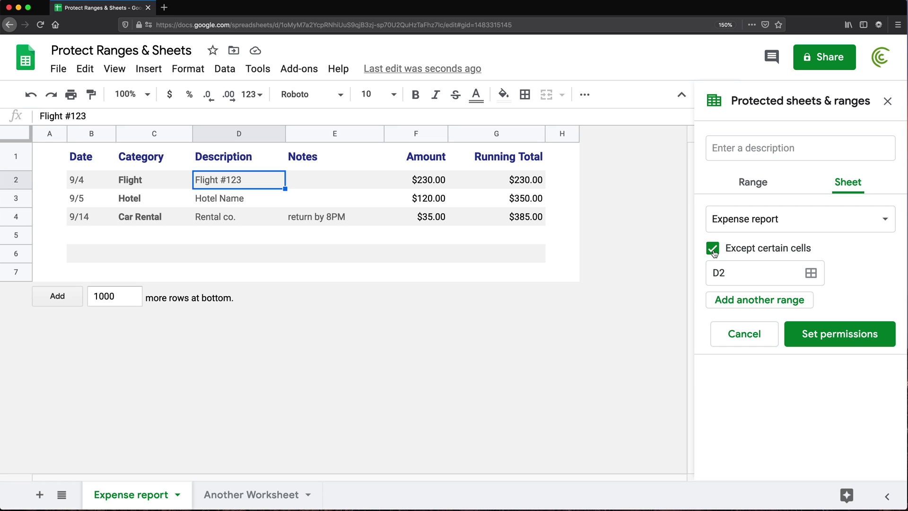
{"action": "left_click", "coordinate": [748, 269]}
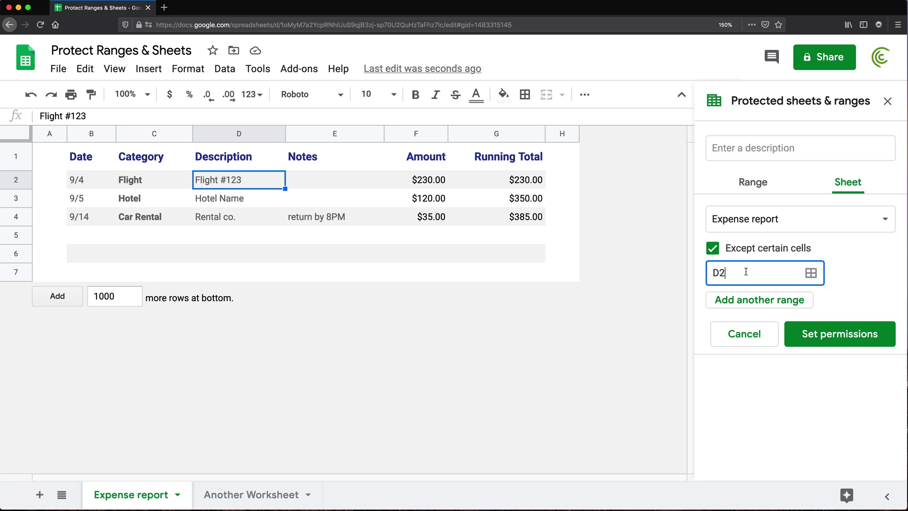
{"action": "left_click", "coordinate": [811, 275]}
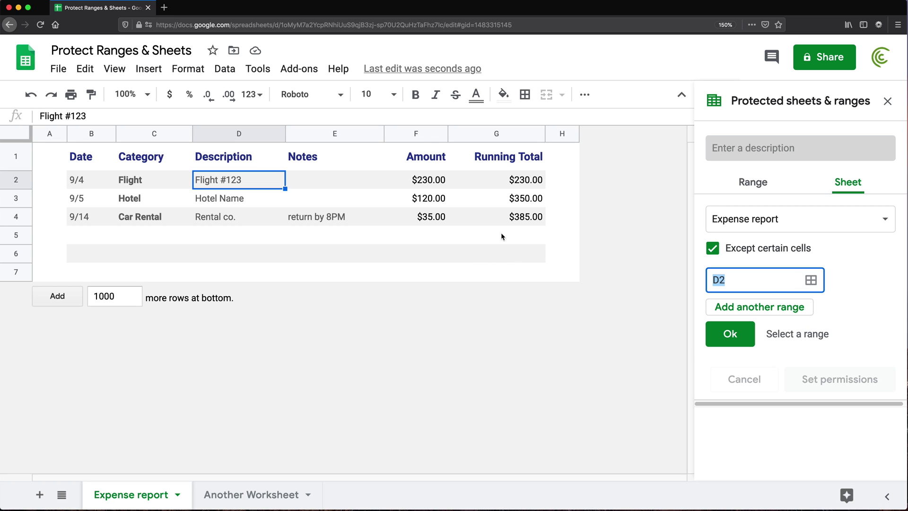
{"action": "left_click_drag", "start_coordinate": [420, 179], "coordinate": [412, 285]}
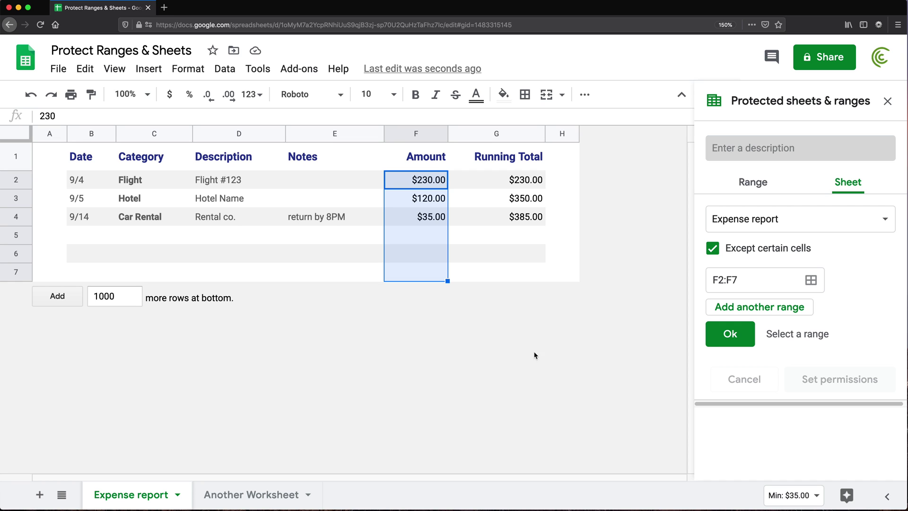
Step: Add the Date cells B2:B7 as a second excepted range and confirm it
{"action": "left_click", "coordinate": [757, 308]}
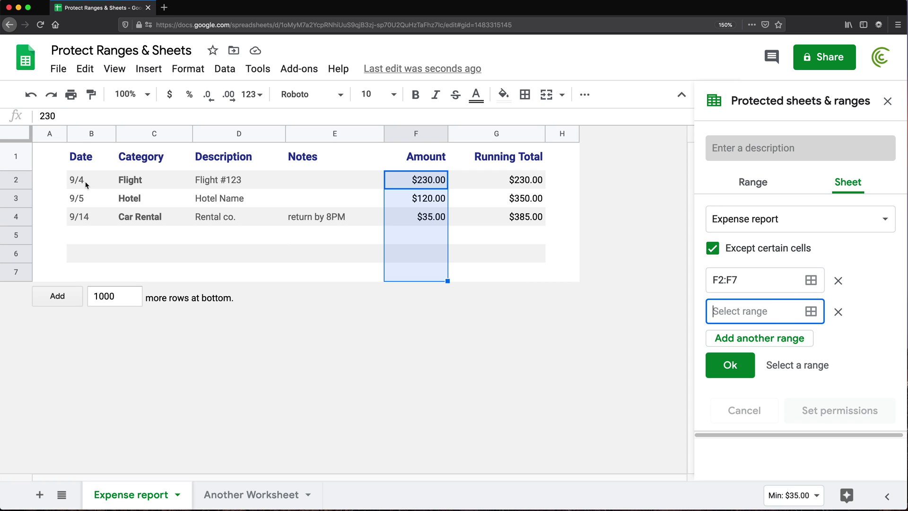
{"action": "left_click_drag", "start_coordinate": [87, 184], "coordinate": [85, 277]}
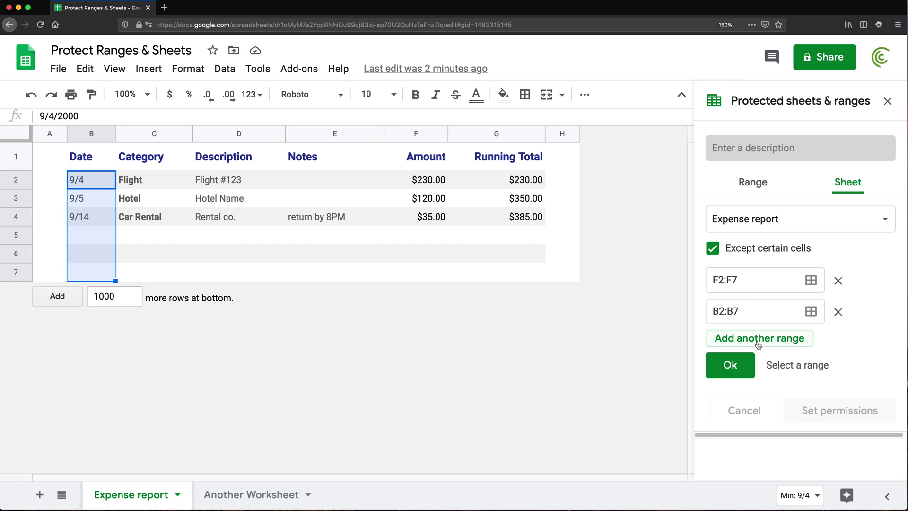
{"action": "left_click", "coordinate": [734, 373]}
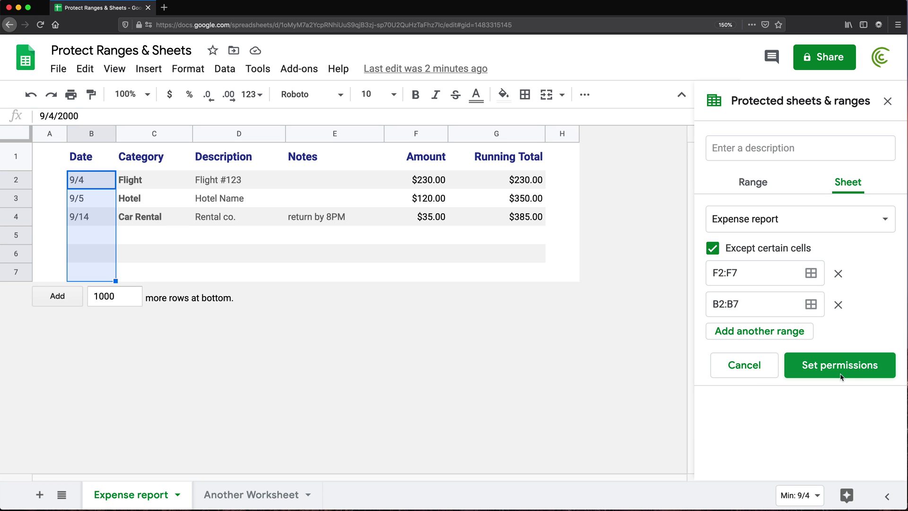
Step: Apply the sheet protection with editing restricted to only you
{"action": "left_click", "coordinate": [840, 376]}
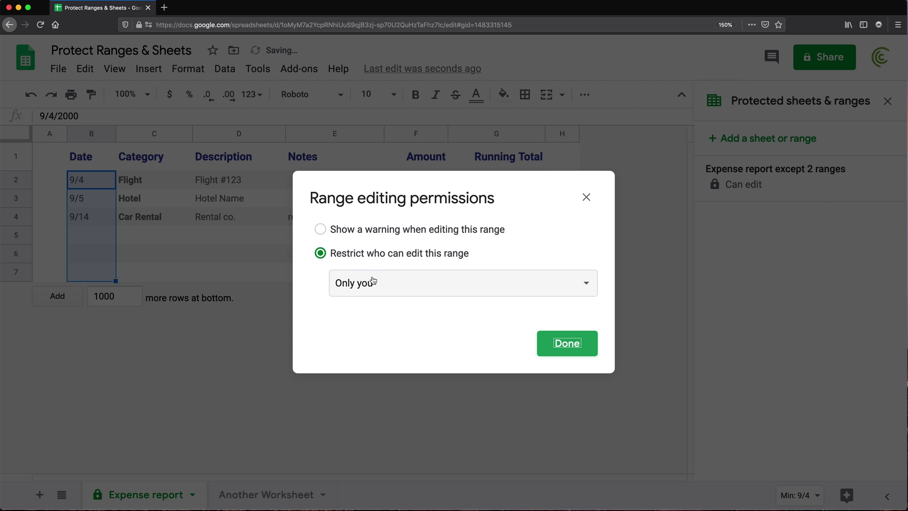
{"action": "left_click", "coordinate": [374, 282]}
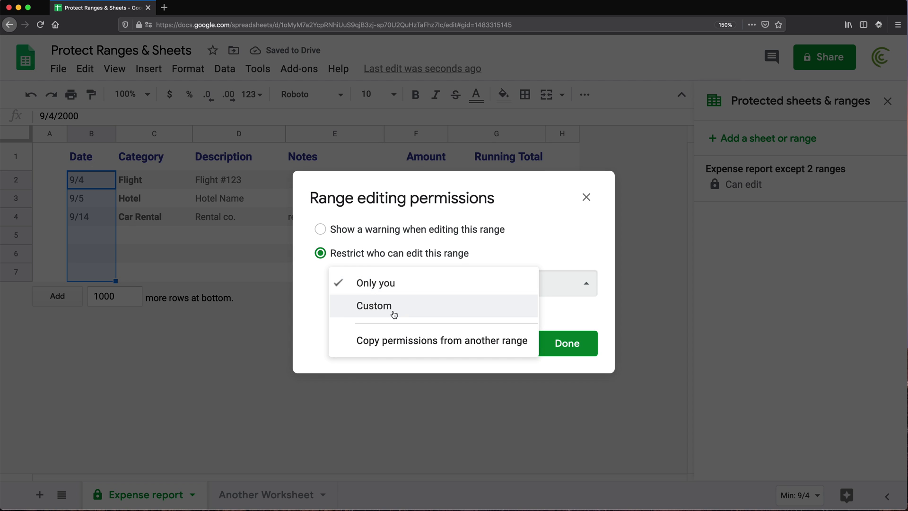
{"action": "left_click", "coordinate": [430, 257]}
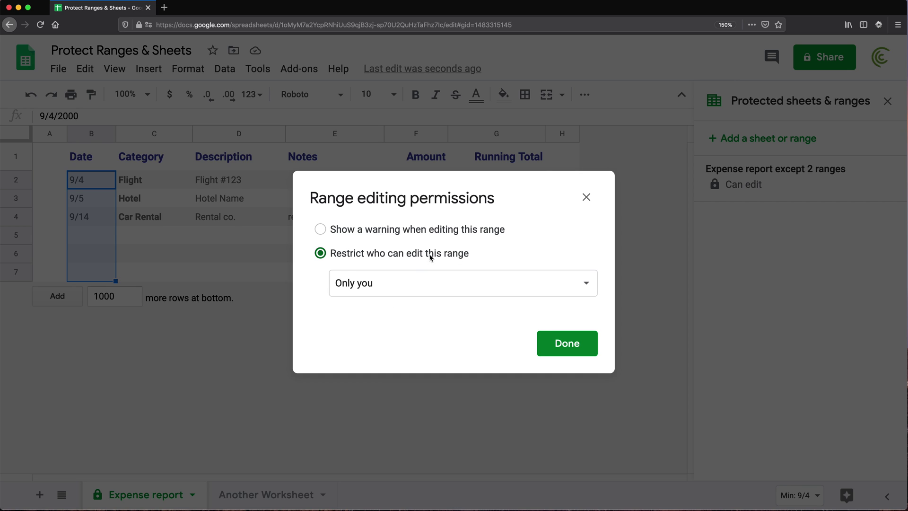
{"action": "left_click", "coordinate": [567, 344]}
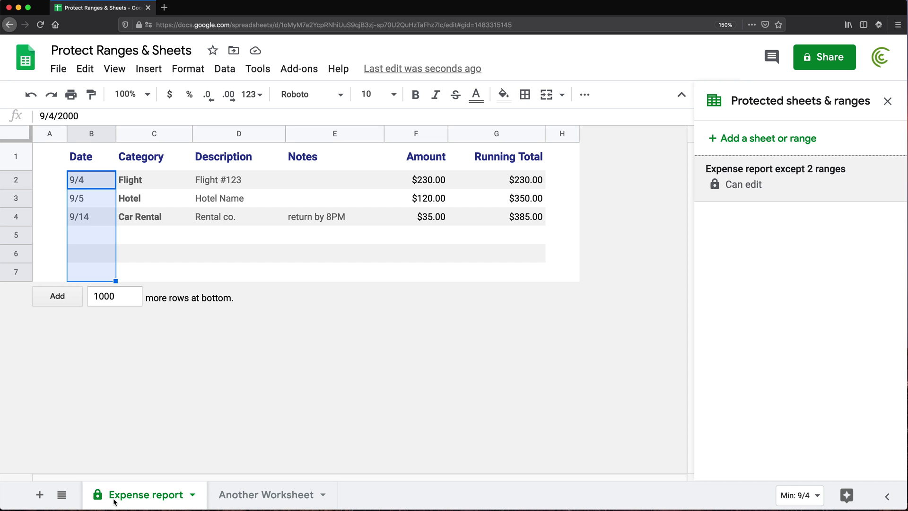
{"action": "left_click_drag", "start_coordinate": [424, 179], "coordinate": [412, 271]}
{"action": "left_click_drag", "start_coordinate": [89, 185], "coordinate": [85, 275]}
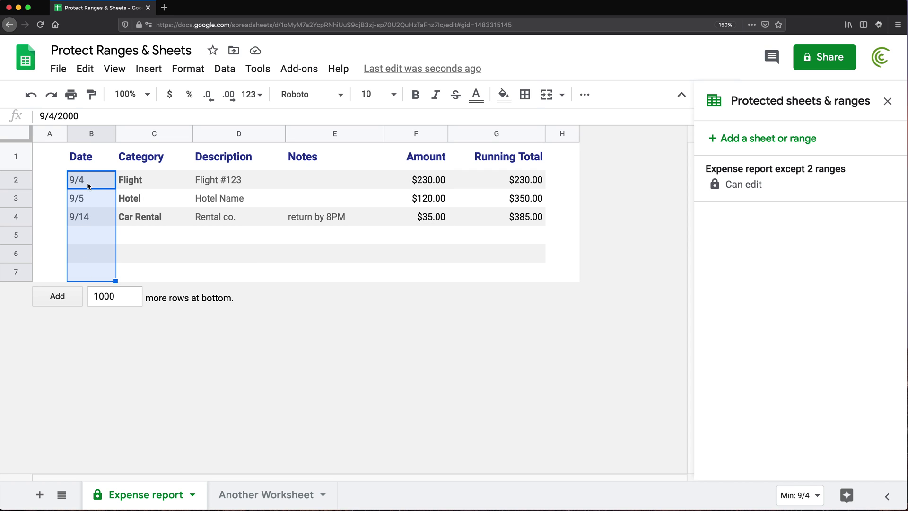
{"action": "left_click_drag", "start_coordinate": [81, 180], "coordinate": [116, 265]}
{"action": "left_click_drag", "start_coordinate": [421, 180], "coordinate": [421, 276]}
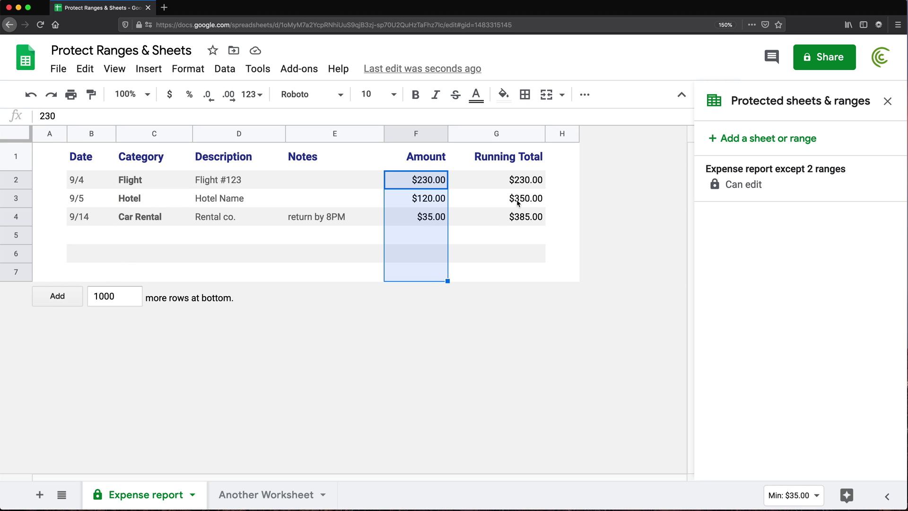
{"action": "left_click", "coordinate": [518, 203]}
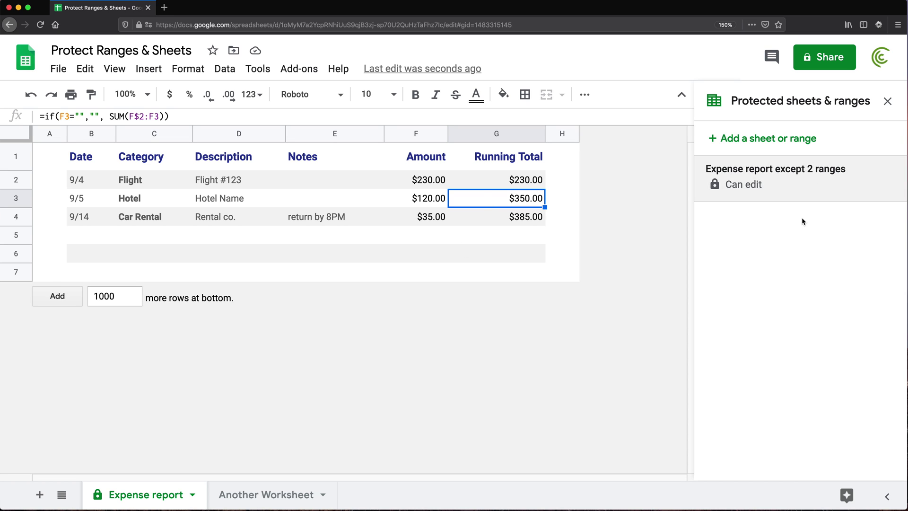
Step: Delete the Expense report sheet protection via the protected sheets and ranges list, then close it
{"action": "left_click", "coordinate": [887, 101]}
{"action": "right_click", "coordinate": [282, 198]}
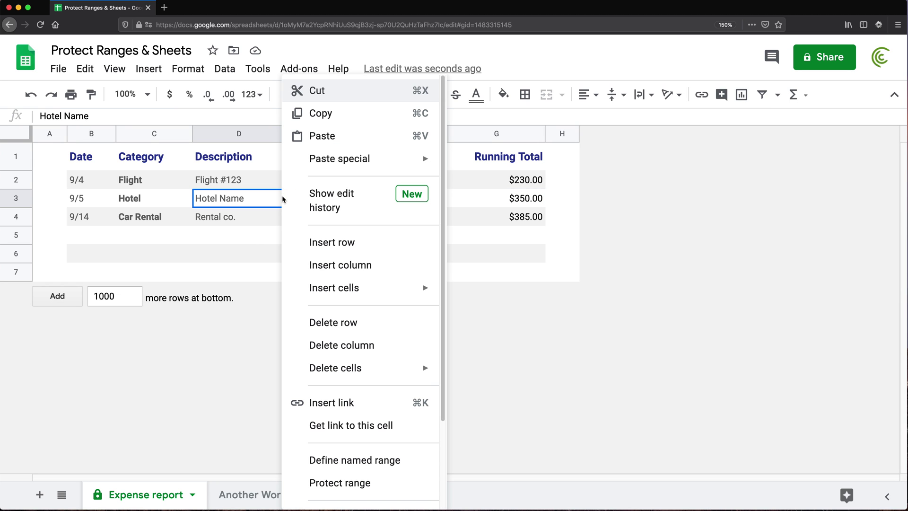
{"action": "left_click", "coordinate": [347, 490]}
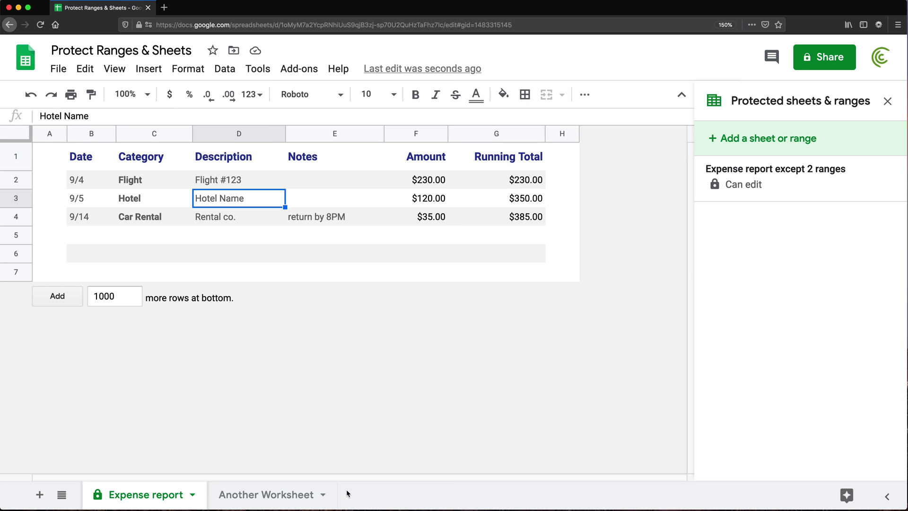
{"action": "left_click", "coordinate": [814, 181]}
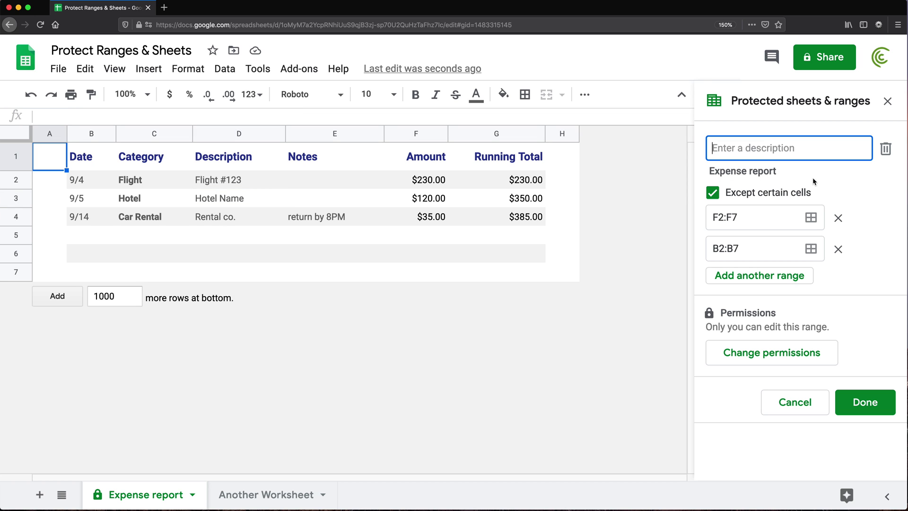
{"action": "left_click", "coordinate": [885, 149]}
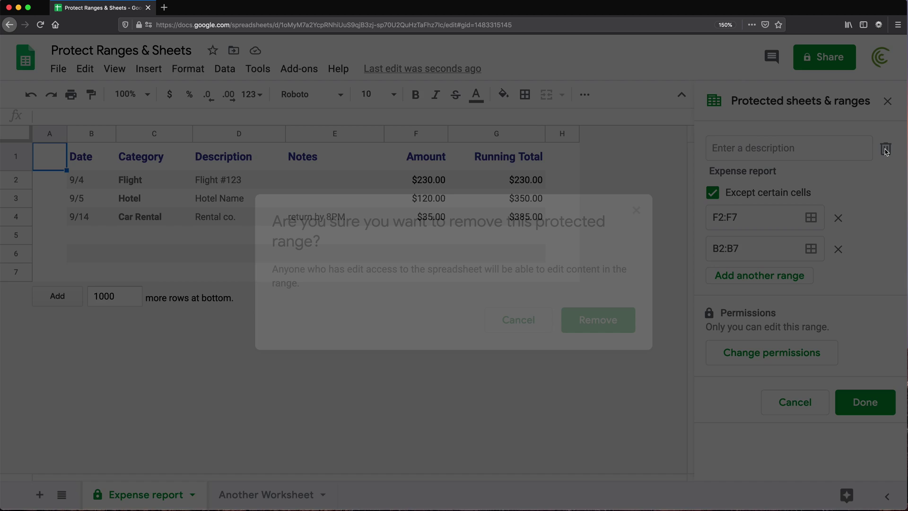
{"action": "left_click", "coordinate": [605, 322]}
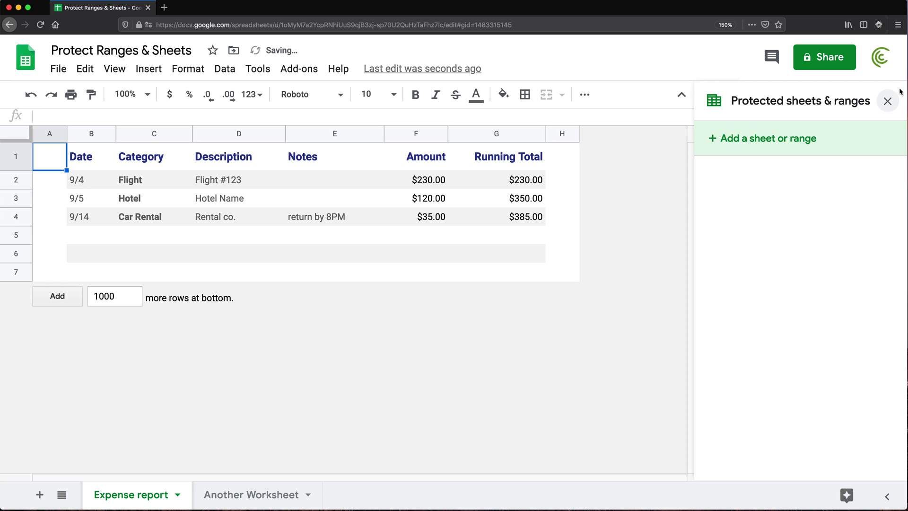
{"action": "left_click", "coordinate": [887, 100]}
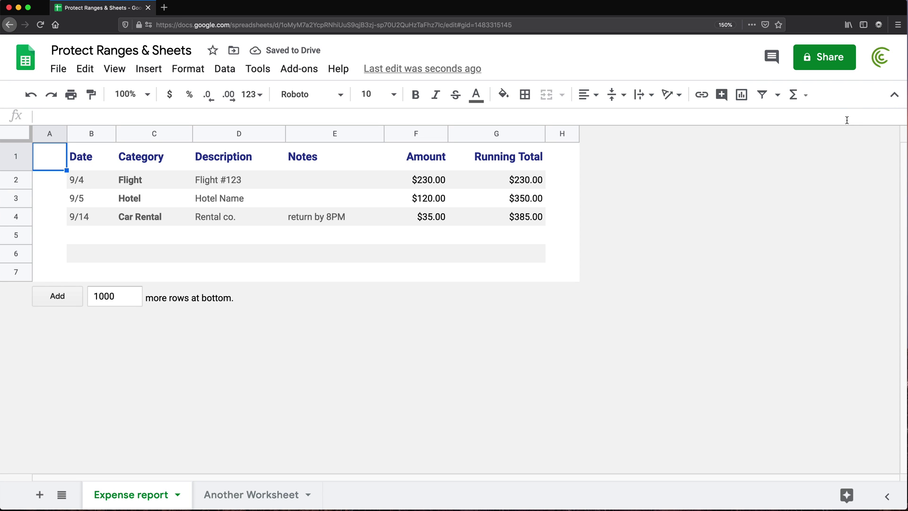